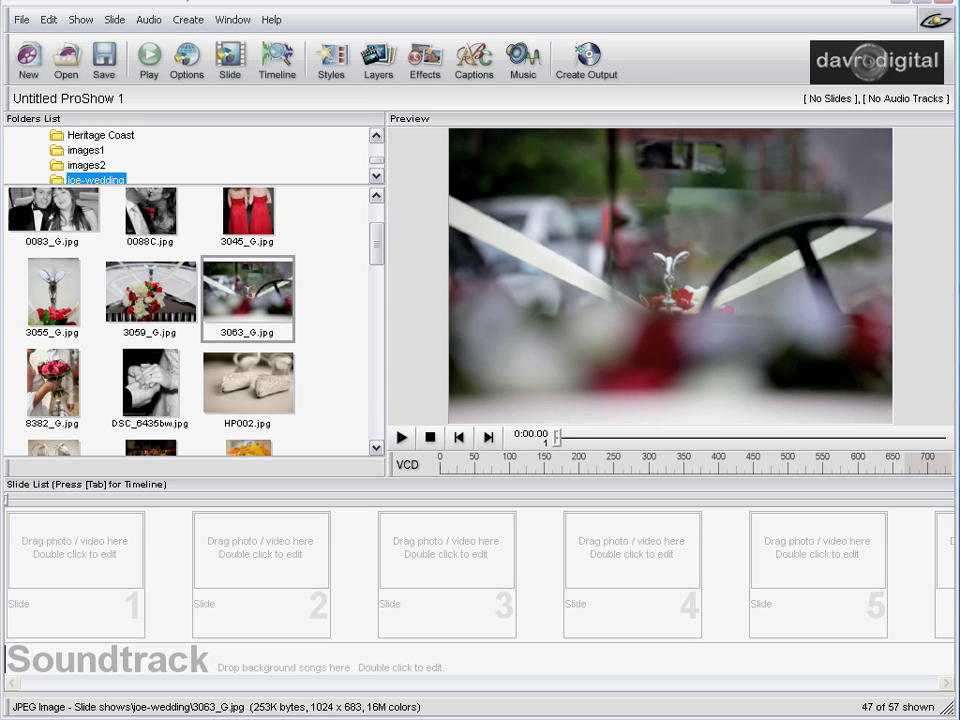
- Drag the blurred car photo 3063_G.jpg into the show as Slide 1
{"action": "mouse_move", "coordinate": [254, 292]}
{"action": "left_mouse_down"}
{"action": "mouse_move", "coordinate": [139, 439]}
{"action": "mouse_move", "coordinate": [80, 550]}
{"action": "left_mouse_up"}
- Set Slide 1's 3063_G layer scaling to Fill frame
{"action": "double_click", "coordinate": [81, 548]}
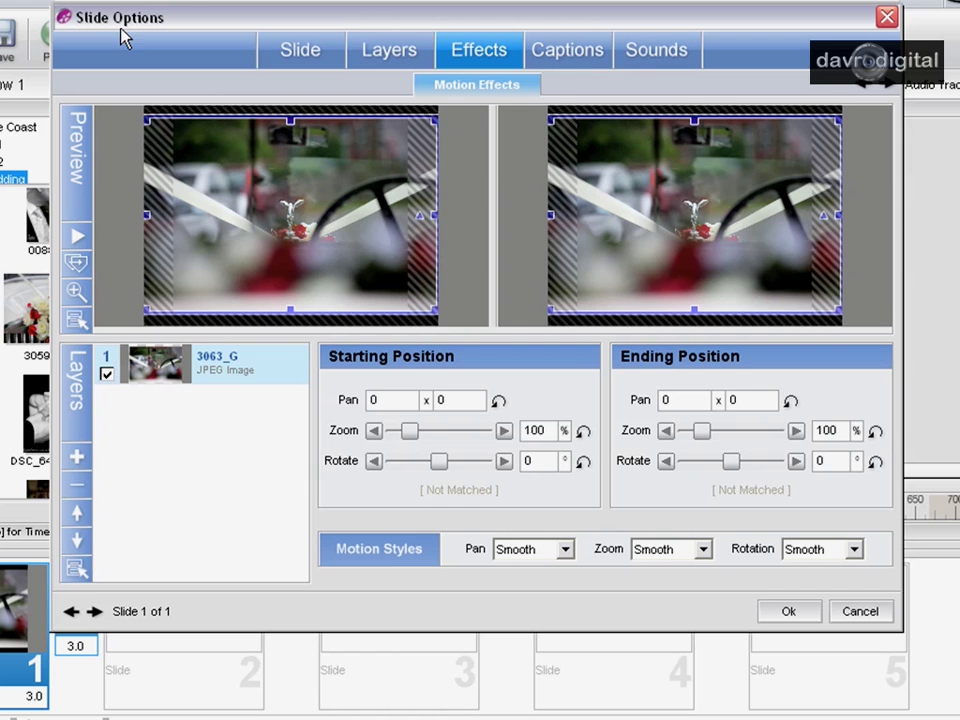
{"action": "left_click", "coordinate": [391, 50]}
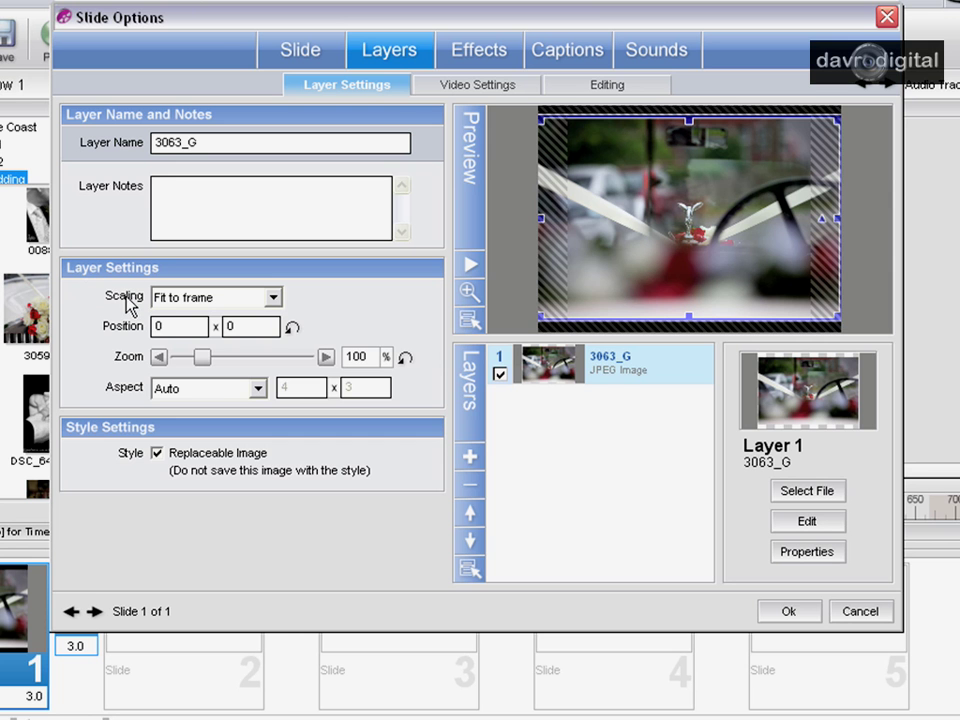
{"action": "left_click", "coordinate": [168, 299]}
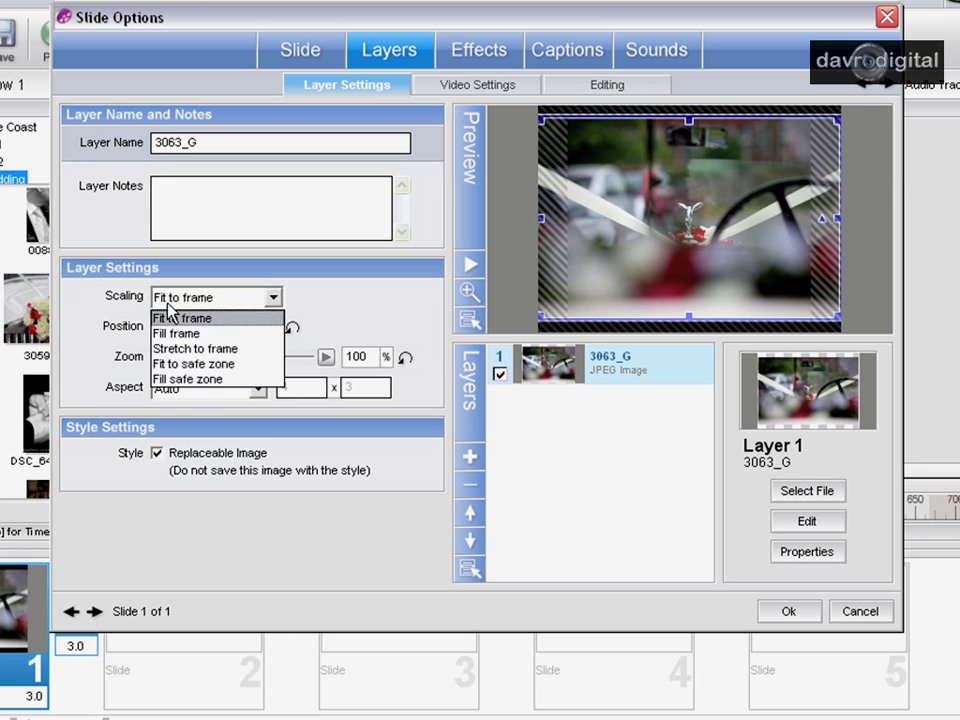
{"action": "left_click", "coordinate": [178, 334]}
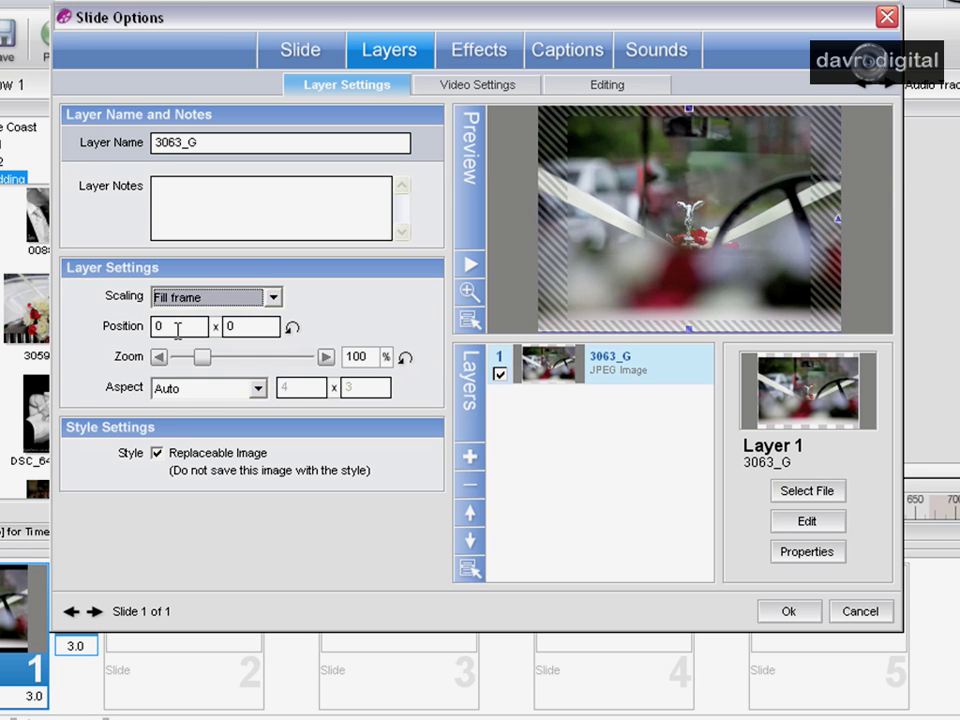
- Copy Slide 1's ending motion position into a new Slide 2 with Copy End to Next Slide
{"action": "left_click", "coordinate": [489, 50]}
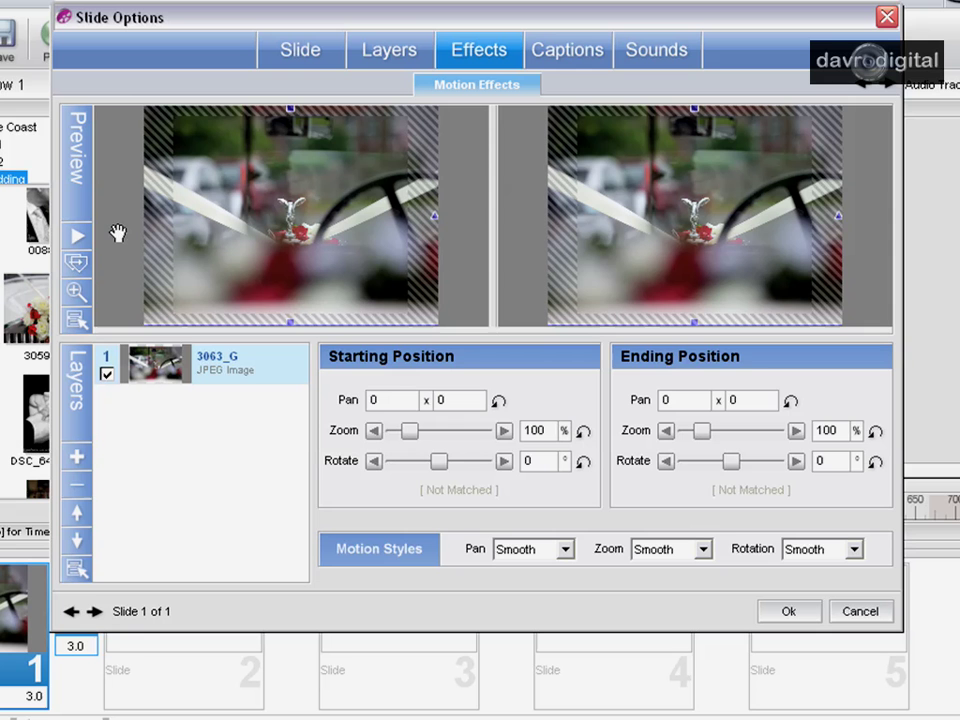
{"action": "left_click", "coordinate": [77, 263]}
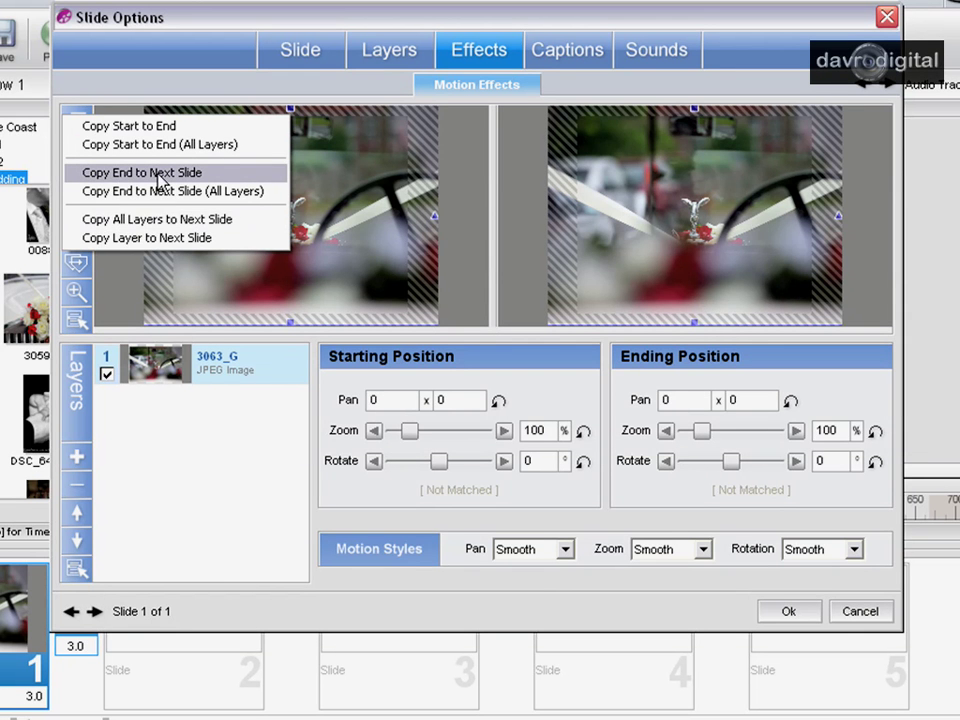
{"action": "left_click", "coordinate": [158, 176]}
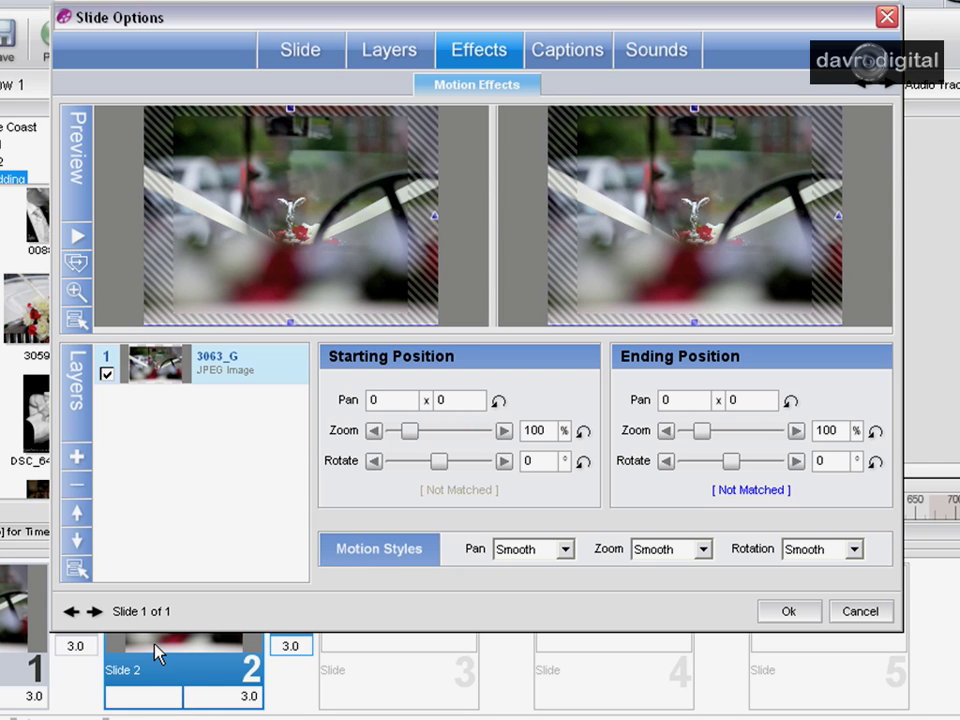
- Pan Slide 2's photo left so its ending position is -100 x 0
{"action": "left_click", "coordinate": [96, 613]}
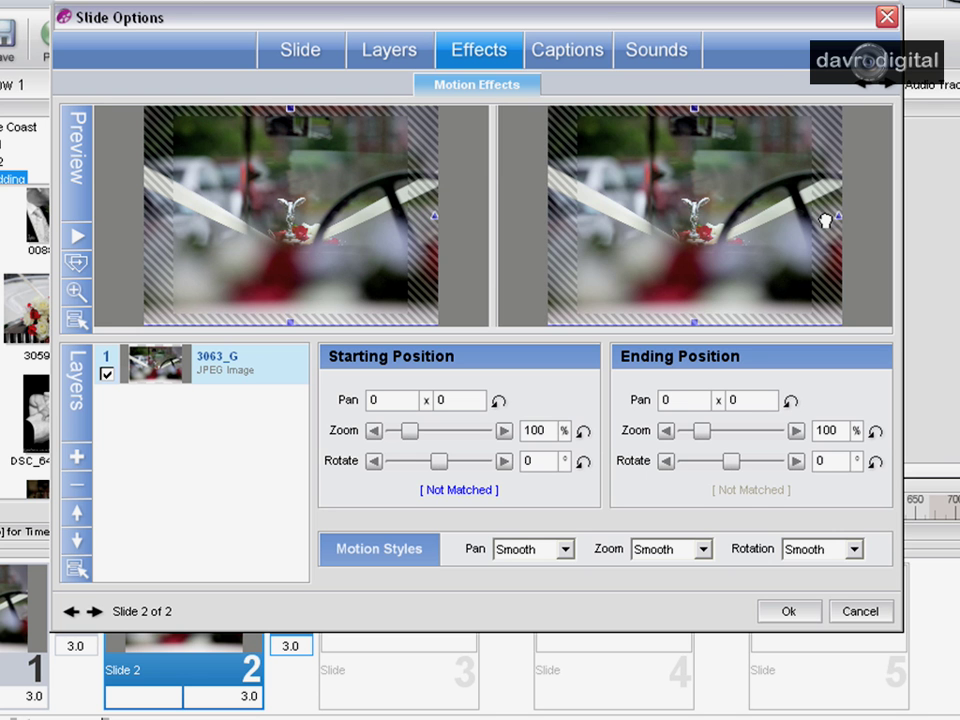
{"action": "left_click_drag", "start_coordinate": [826, 221], "coordinate": [528, 221]}
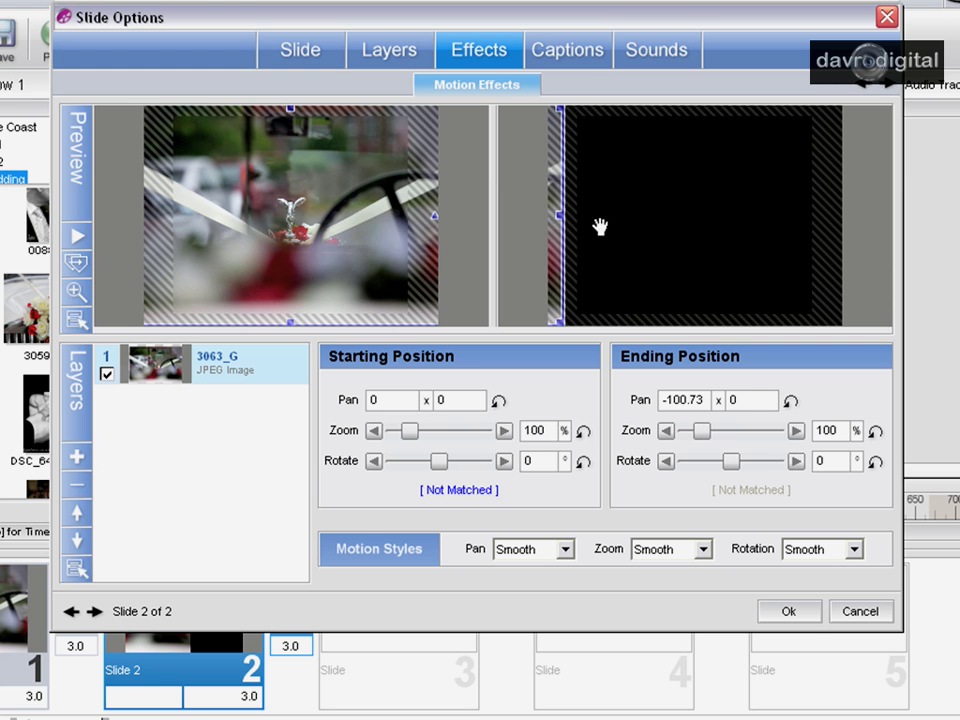
{"action": "left_click", "coordinate": [690, 400]}
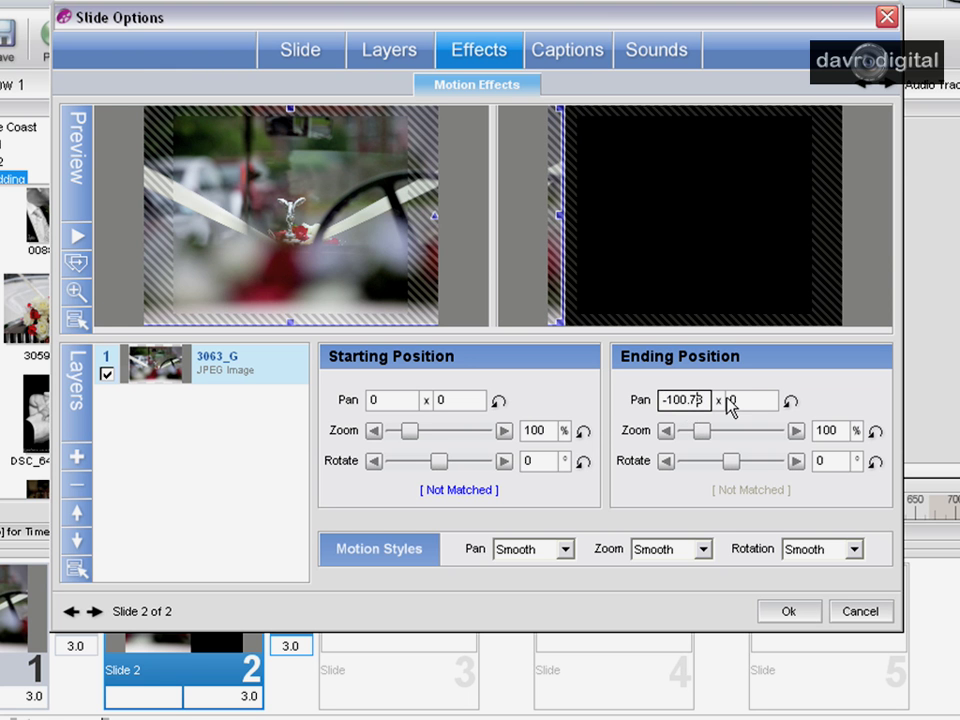
{"action": "key", "text": "BackSpace"}
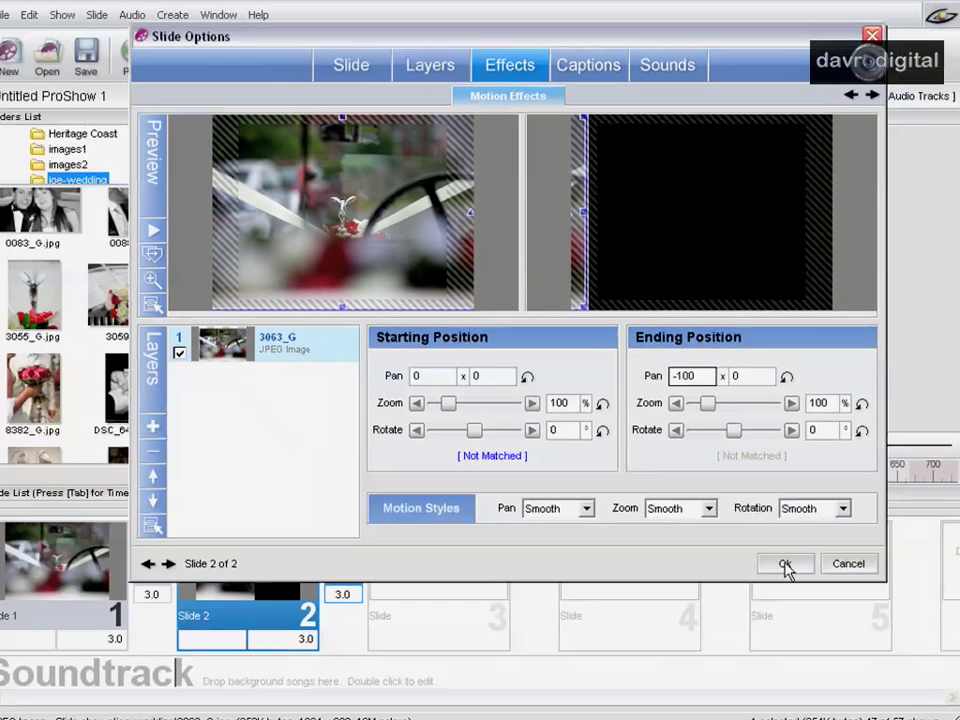
- Drop the bouquet photo 3059_G.jpg onto Slide 2 as an extra layer
{"action": "left_click", "coordinate": [788, 611]}
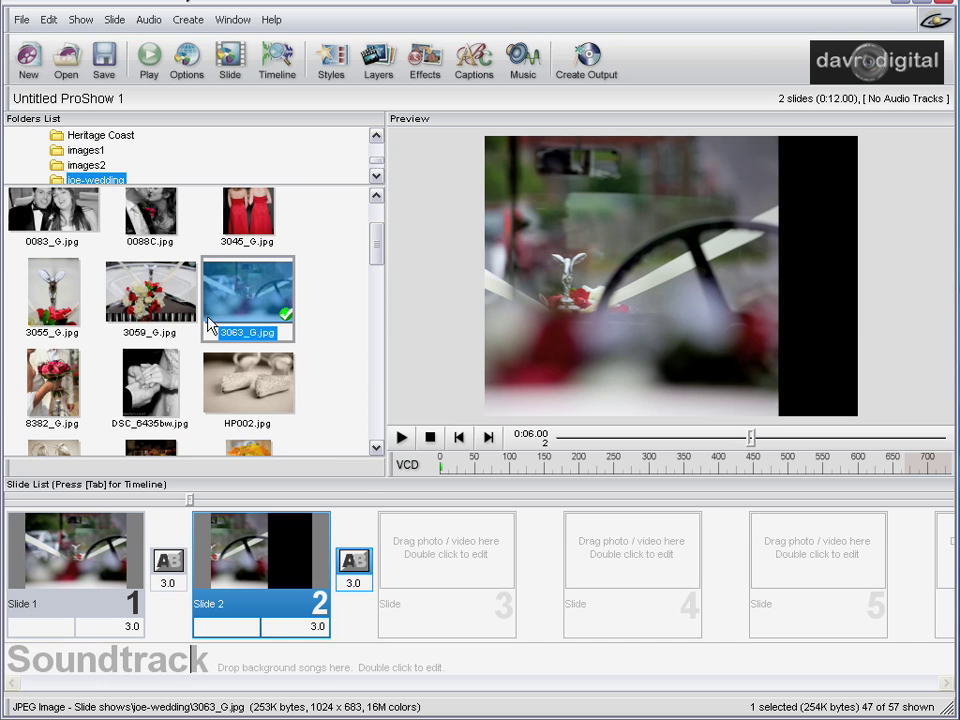
{"action": "left_click", "coordinate": [158, 295]}
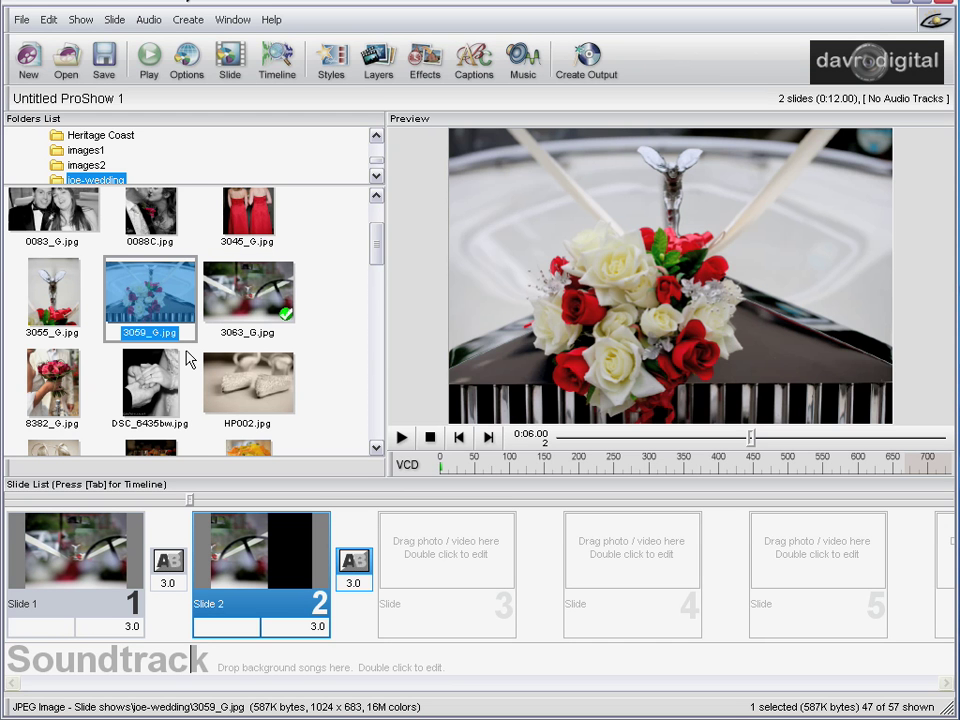
{"action": "mouse_move", "coordinate": [167, 330]}
{"action": "left_mouse_down"}
{"action": "mouse_move", "coordinate": [118, 228]}
{"action": "mouse_move", "coordinate": [199, 364]}
{"action": "mouse_move", "coordinate": [268, 556]}
{"action": "left_mouse_up"}
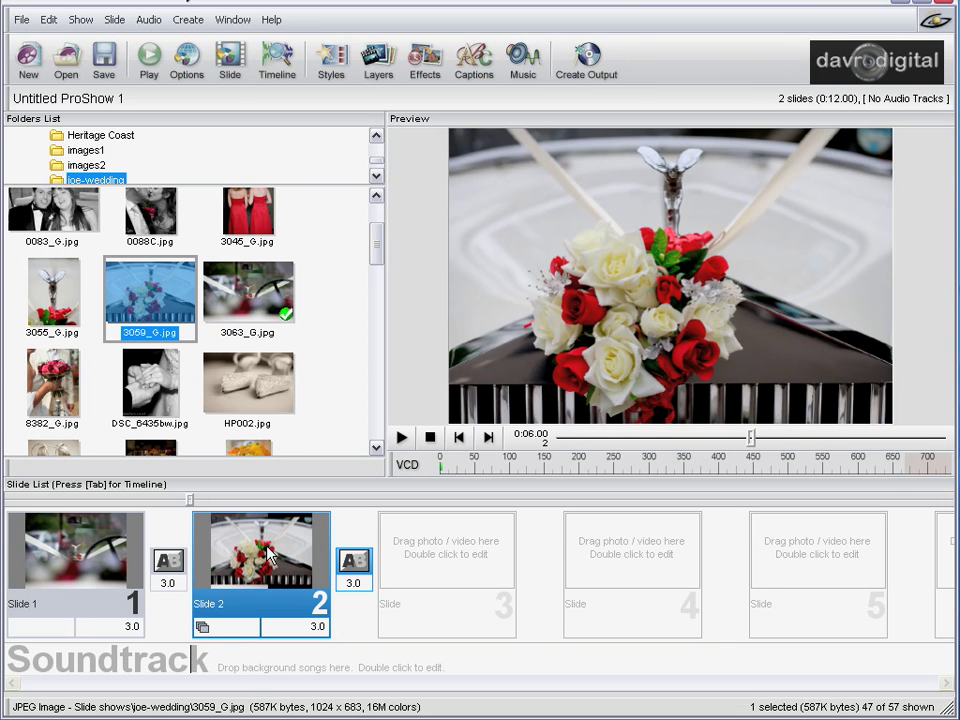
- Set Slide 2's bouquet layer 3059_G to Fill frame scaling
{"action": "double_click", "coordinate": [268, 556]}
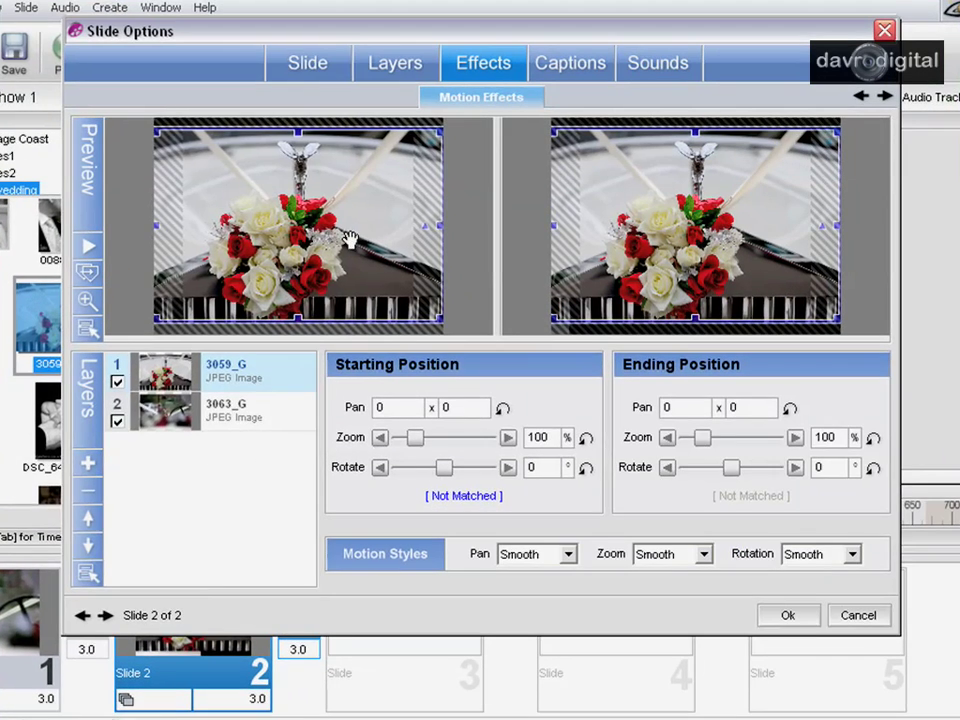
{"action": "left_click", "coordinate": [401, 64]}
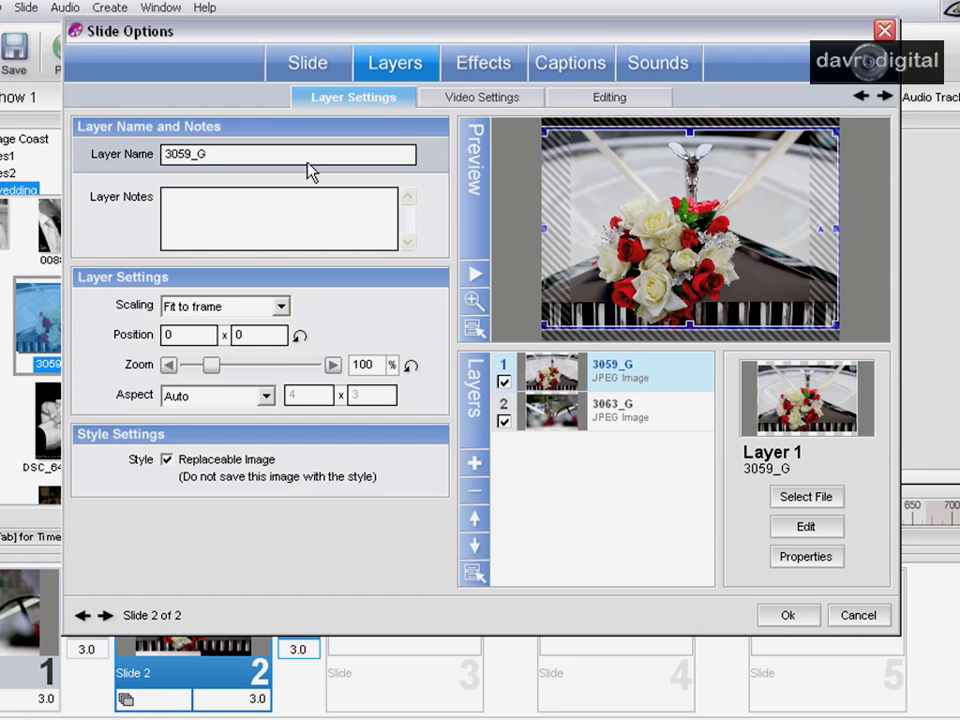
{"action": "left_click", "coordinate": [180, 306]}
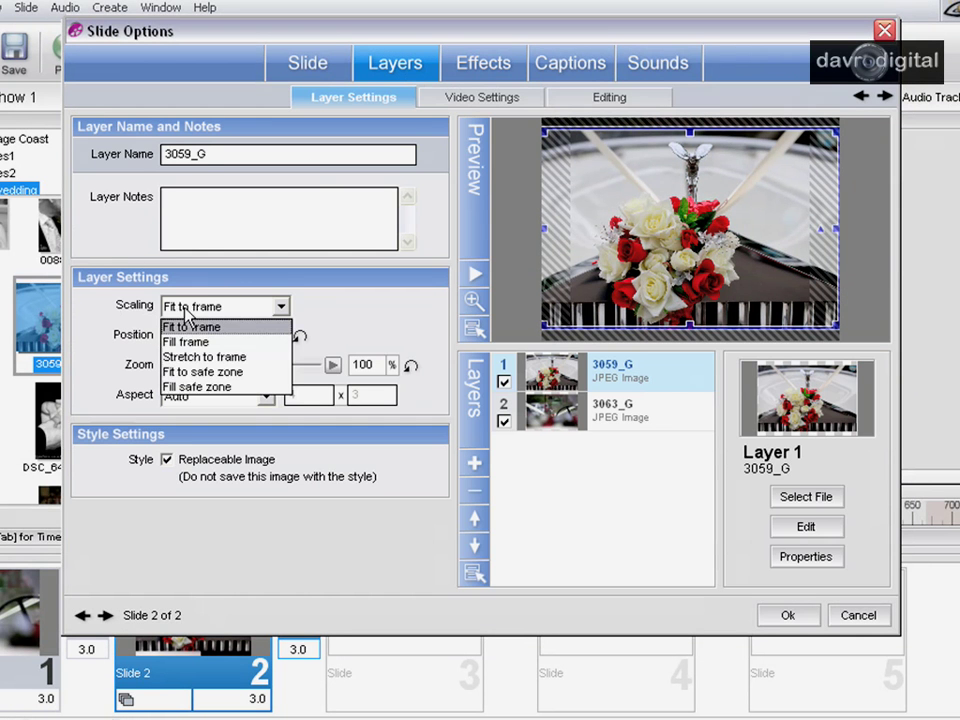
{"action": "left_click", "coordinate": [207, 342]}
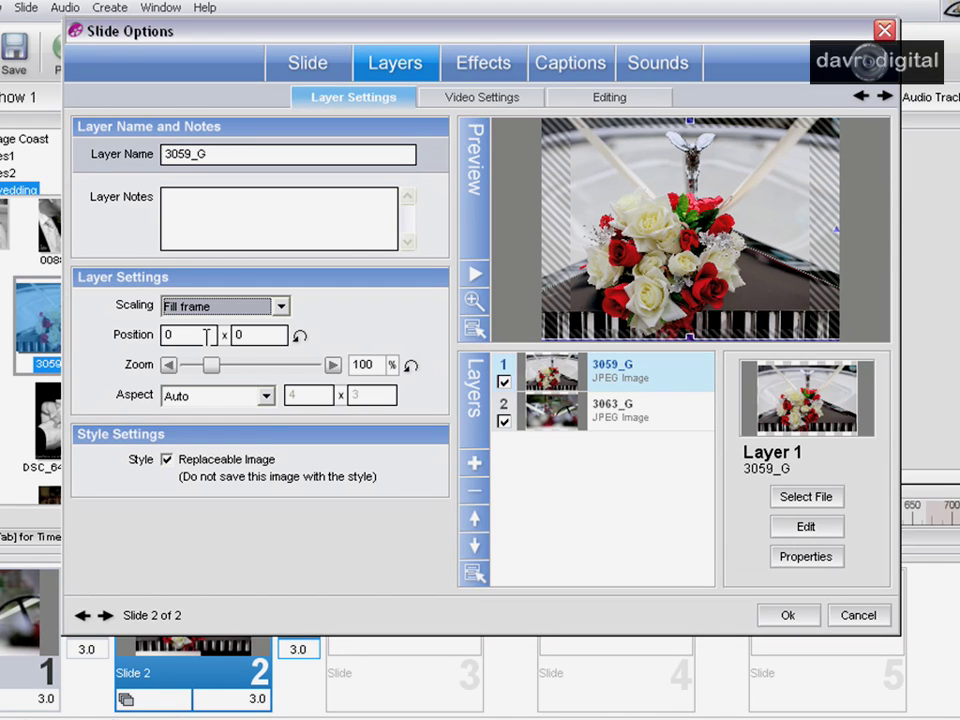
{"action": "left_click", "coordinate": [483, 60]}
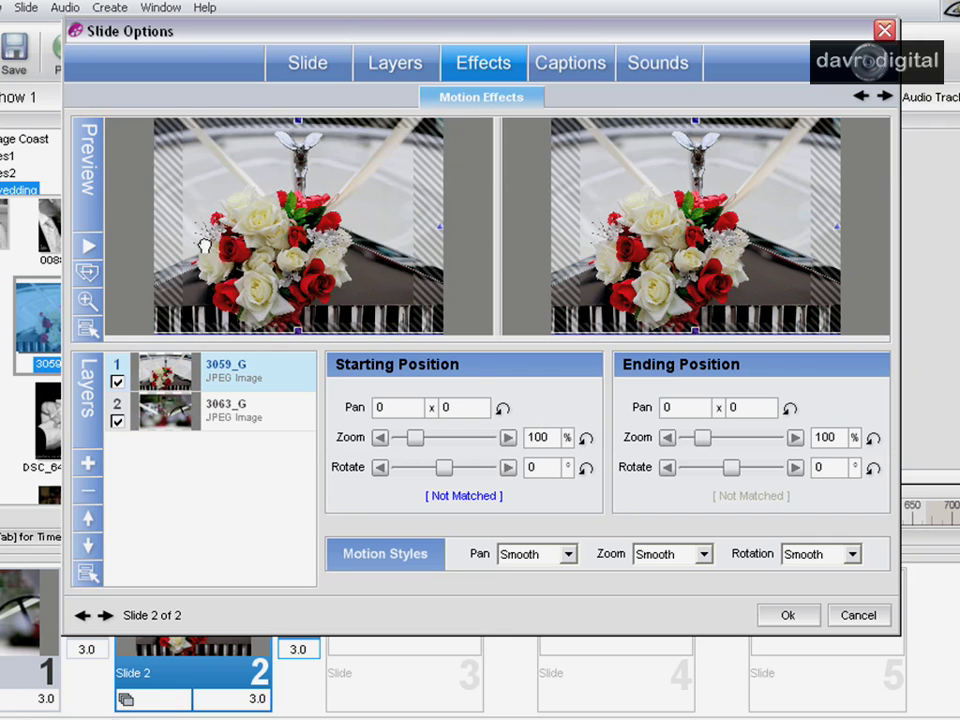
- Start the bouquet at pan 100 x 0, then copy Slide 2's ending into a new Slide 3
{"action": "left_click_drag", "start_coordinate": [204, 248], "coordinate": [495, 245]}
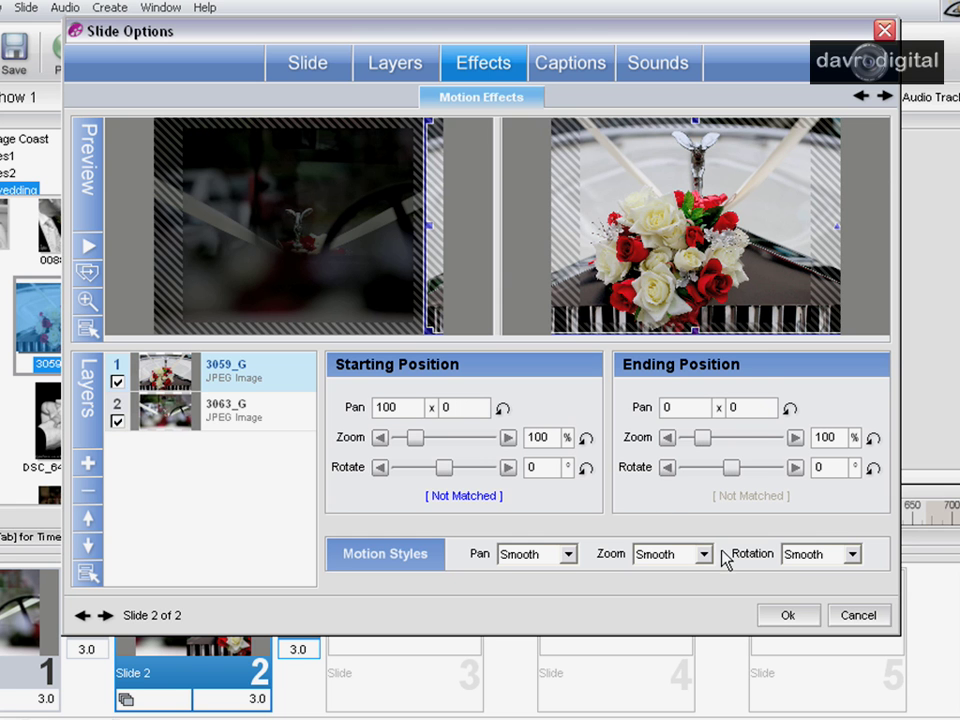
{"action": "left_click", "coordinate": [786, 619]}
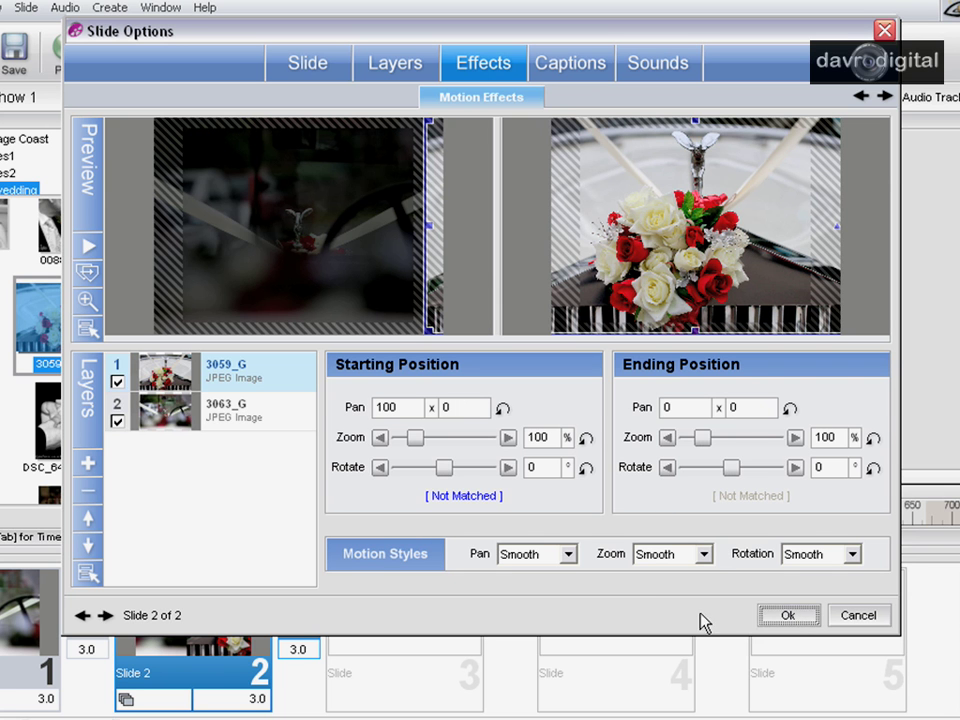
{"action": "left_click", "coordinate": [87, 272]}
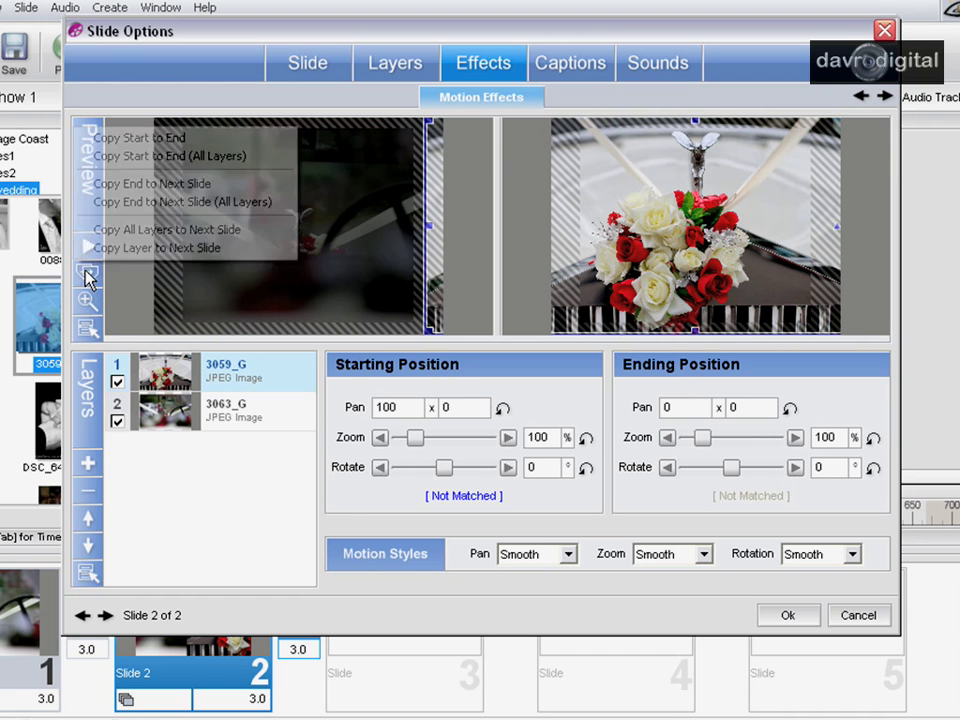
{"action": "left_click", "coordinate": [152, 184]}
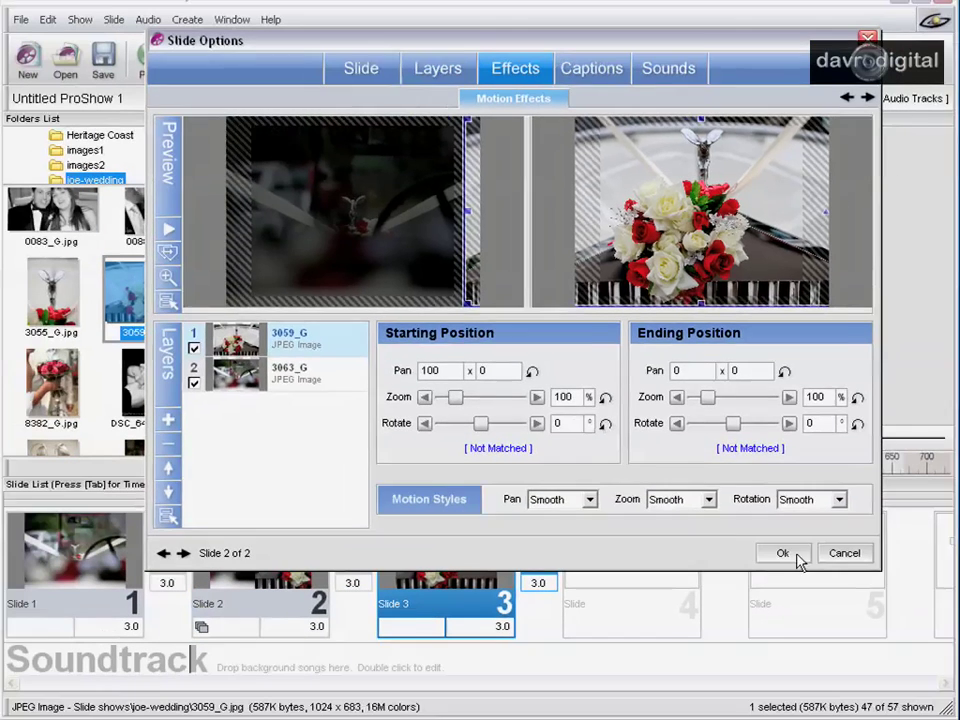
{"action": "left_click", "coordinate": [783, 553]}
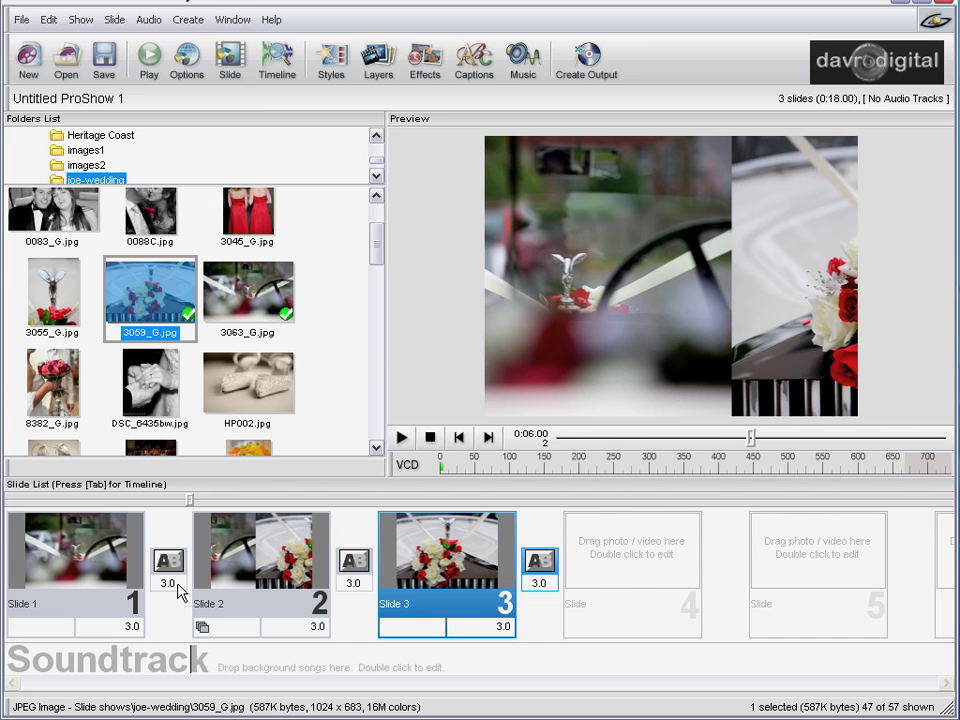
- Shorten Slide 1's duration to 1 second
{"action": "left_click", "coordinate": [130, 626]}
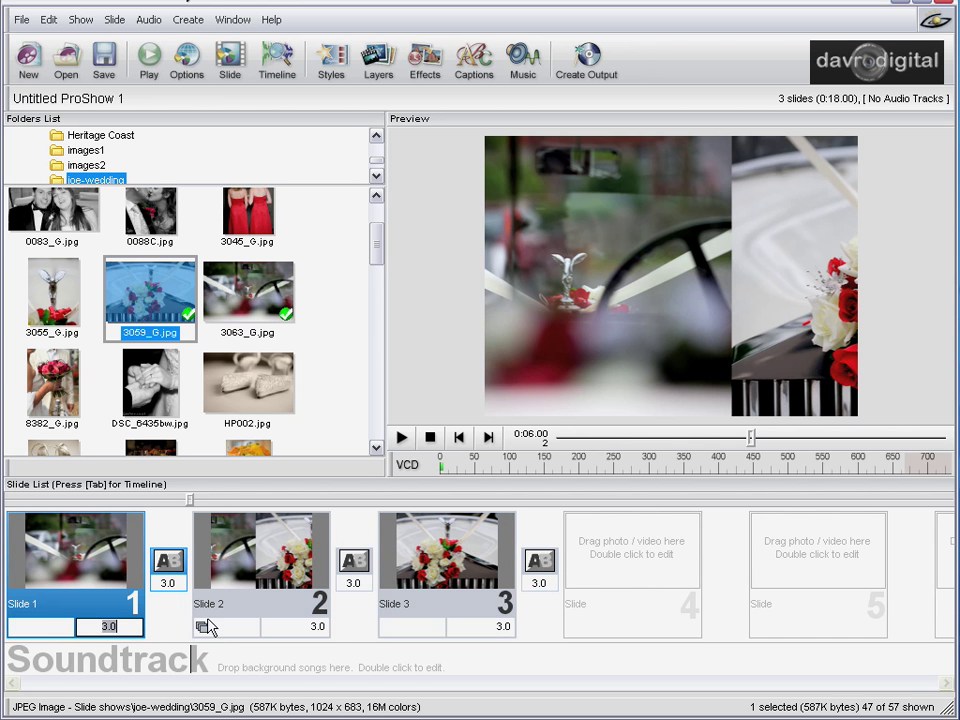
{"action": "type", "text": "1"}
{"action": "key", "text": "Return"}
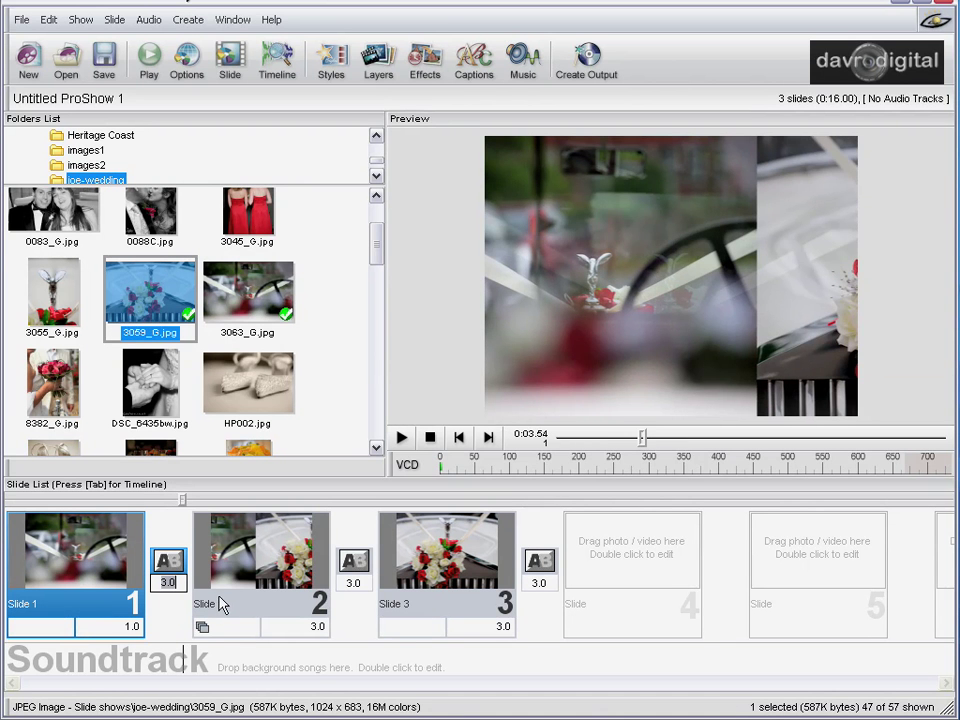
- Set the transition into Slide 2 to 0 seconds and play the show from the start
{"action": "type", "text": "0"}
{"action": "key", "text": "Return"}
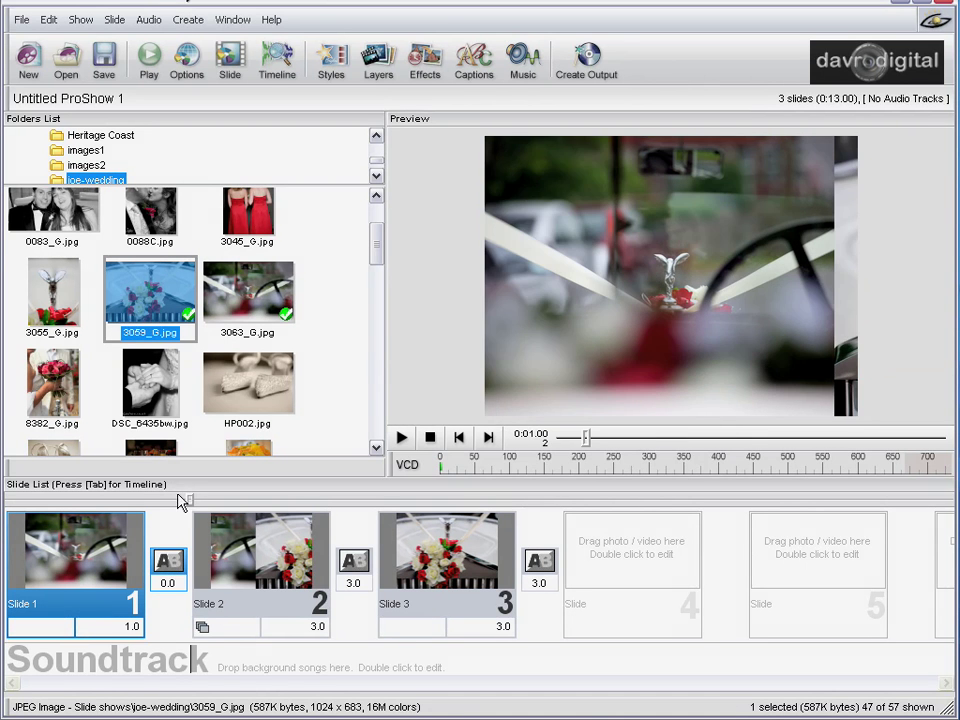
{"action": "left_click", "coordinate": [458, 440]}
{"action": "left_click", "coordinate": [401, 438]}
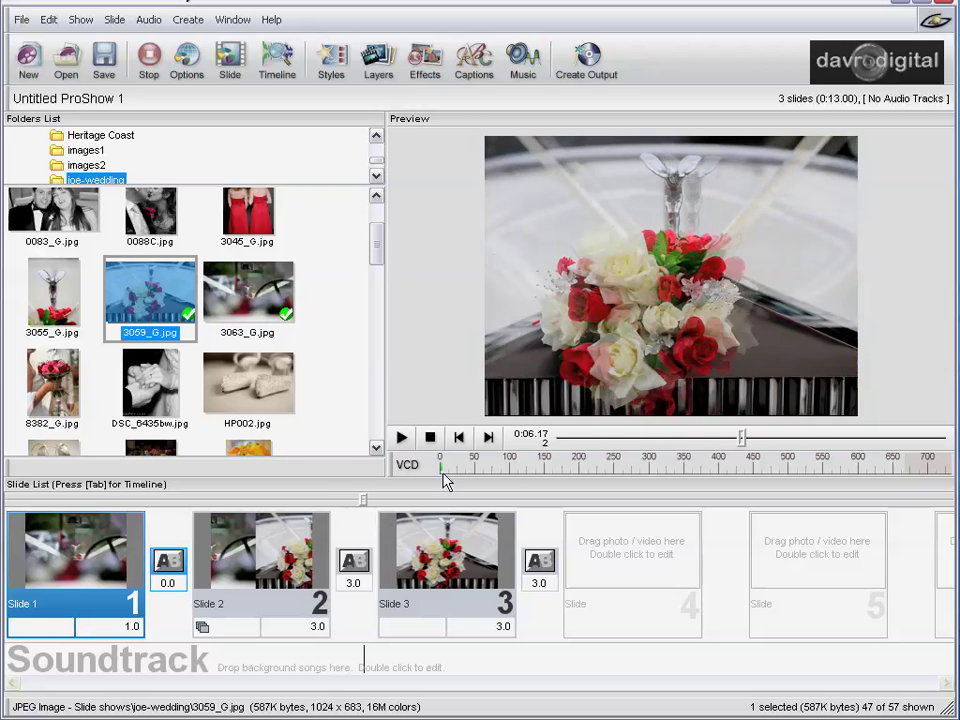
- Set the Slide 2–3 transition to 0, Slide 2 to 4 seconds and Slide 3 to 1 second
{"action": "left_click", "coordinate": [430, 438]}
{"action": "left_click", "coordinate": [360, 578]}
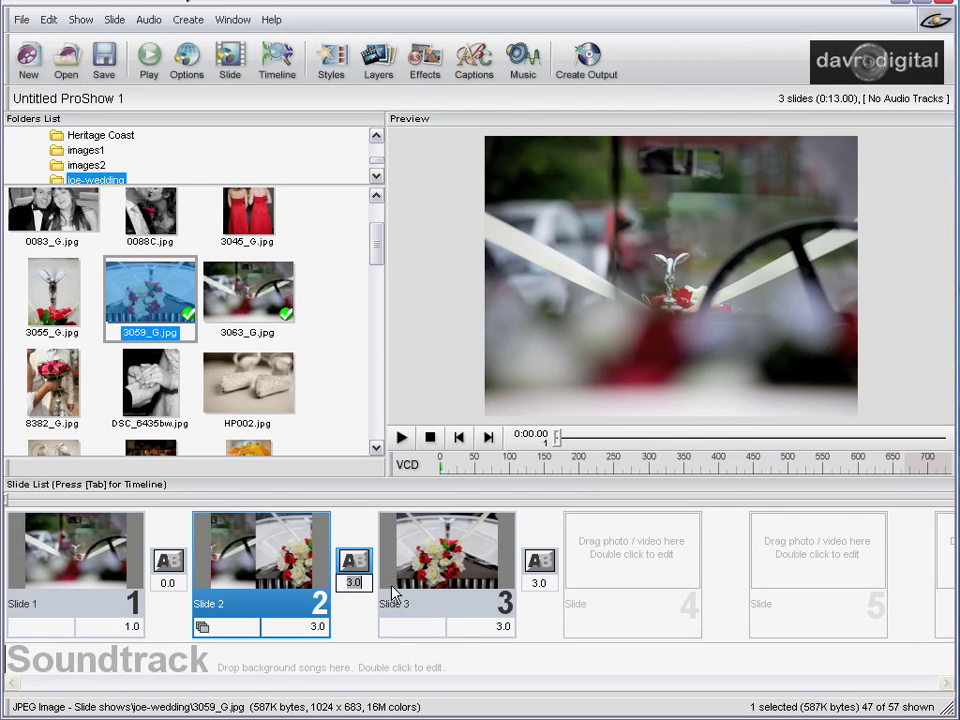
{"action": "type", "text": "0"}
{"action": "left_click", "coordinate": [320, 632]}
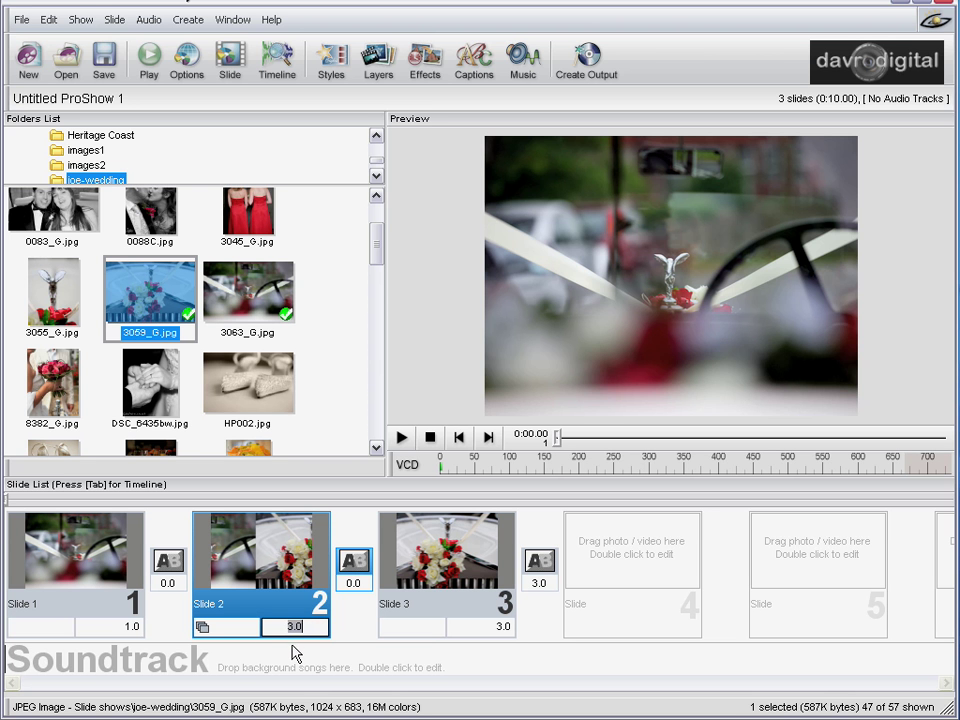
{"action": "type", "text": "4"}
{"action": "left_click", "coordinate": [497, 630]}
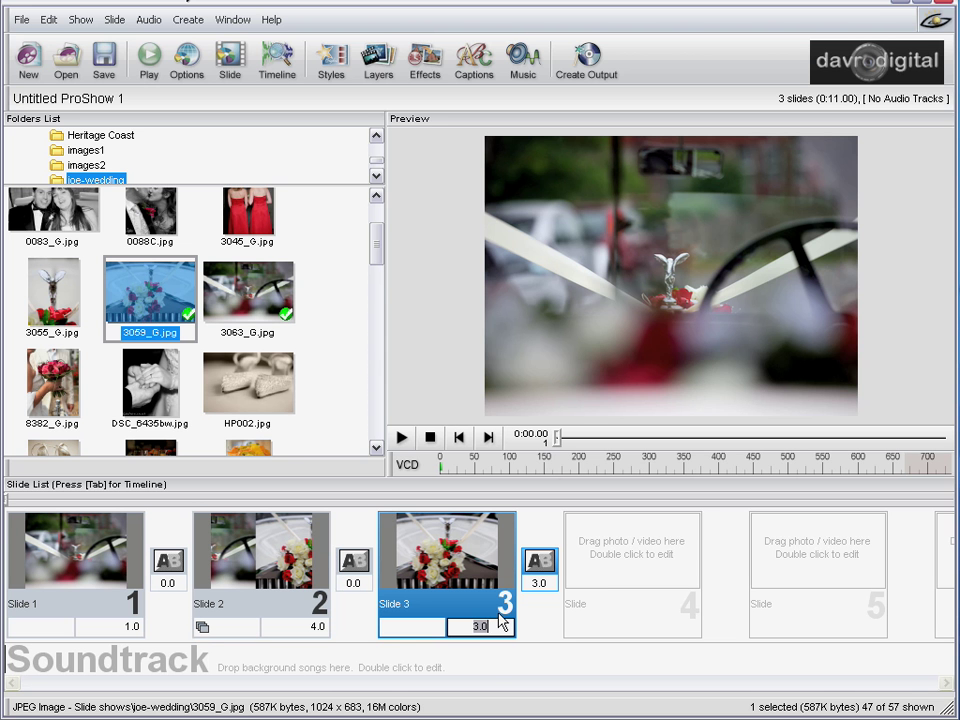
{"action": "type", "text": "1"}
{"action": "left_click", "coordinate": [444, 549]}
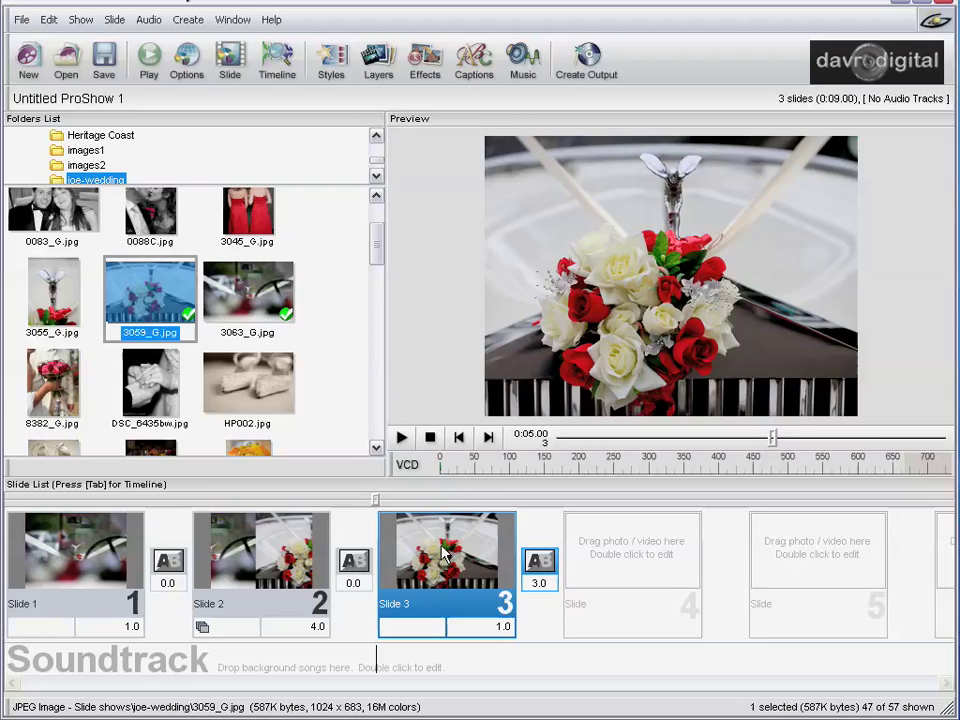
- Copy Slide 3's ending motion position into a new 3-second Slide 4
{"action": "double_click", "coordinate": [436, 545]}
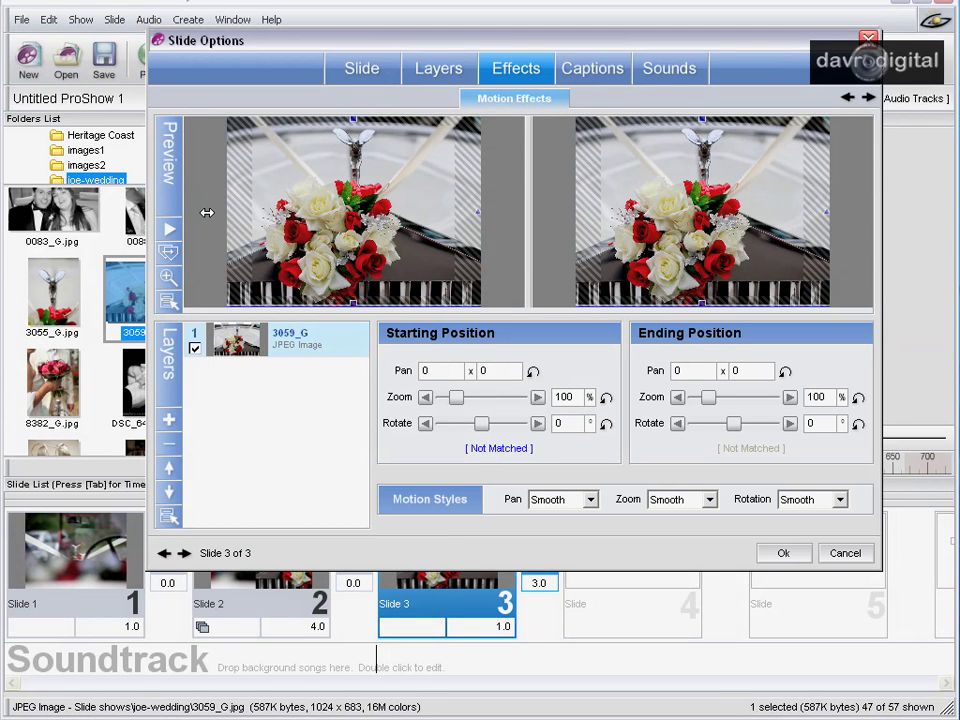
{"action": "left_click", "coordinate": [167, 255]}
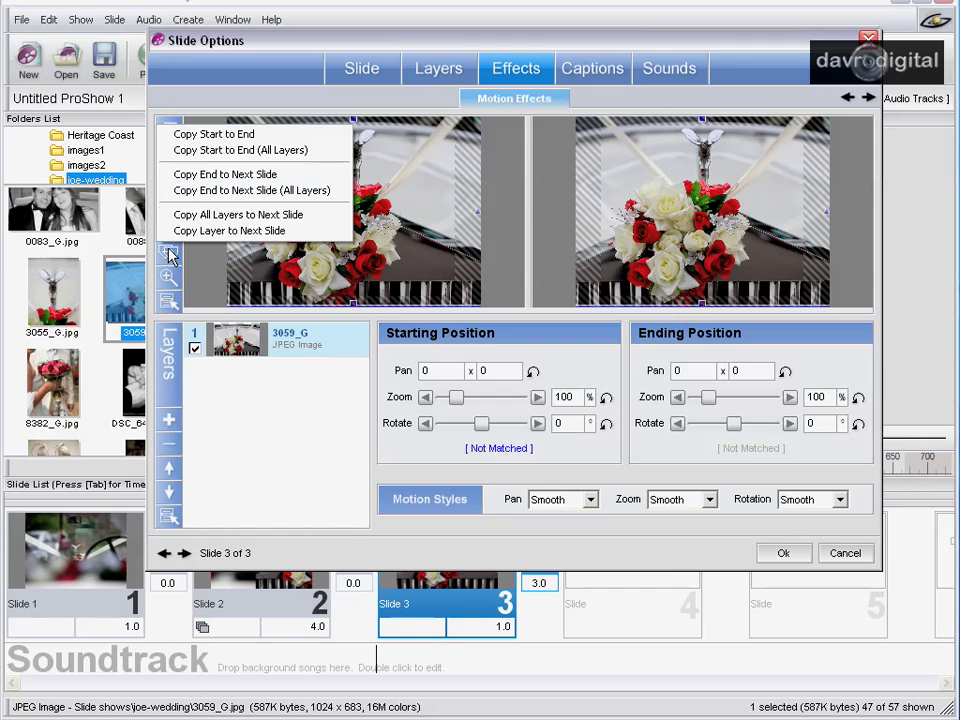
{"action": "left_click", "coordinate": [229, 175]}
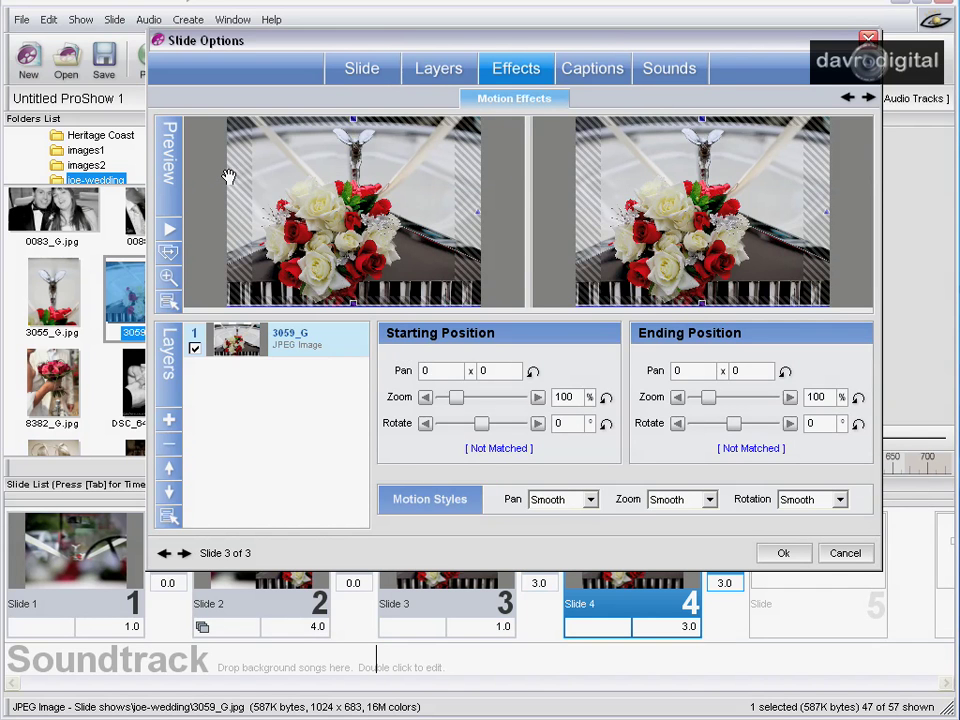
{"action": "left_click", "coordinate": [786, 553]}
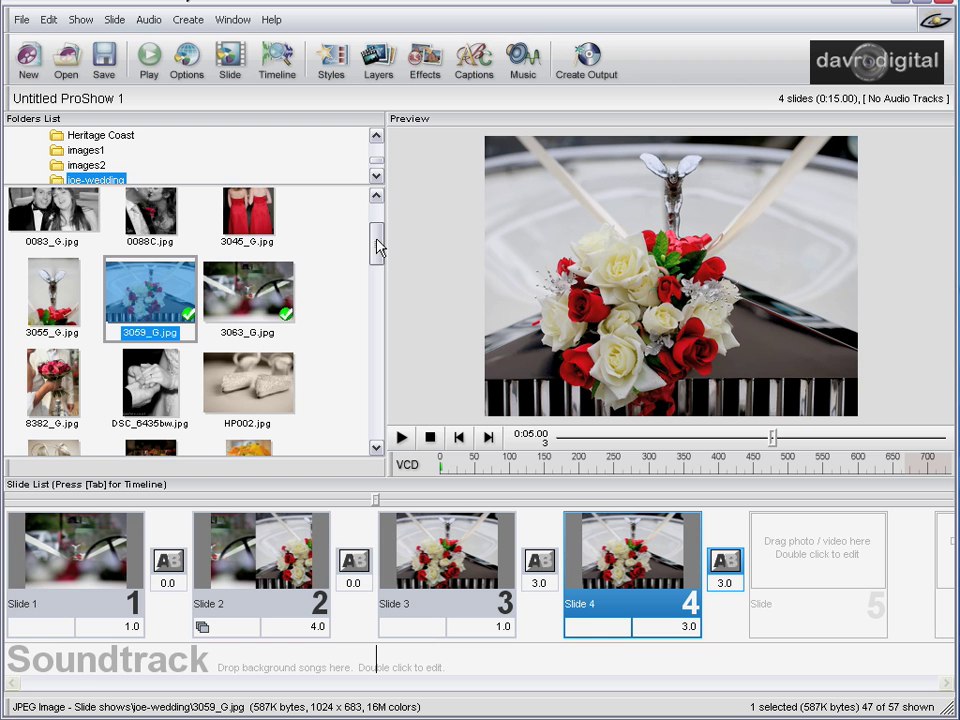
- Drop the HP163.jpg car interior photo from the file browser onto Slide 4 as a new layer
{"action": "left_click_drag", "start_coordinate": [378, 246], "coordinate": [380, 304]}
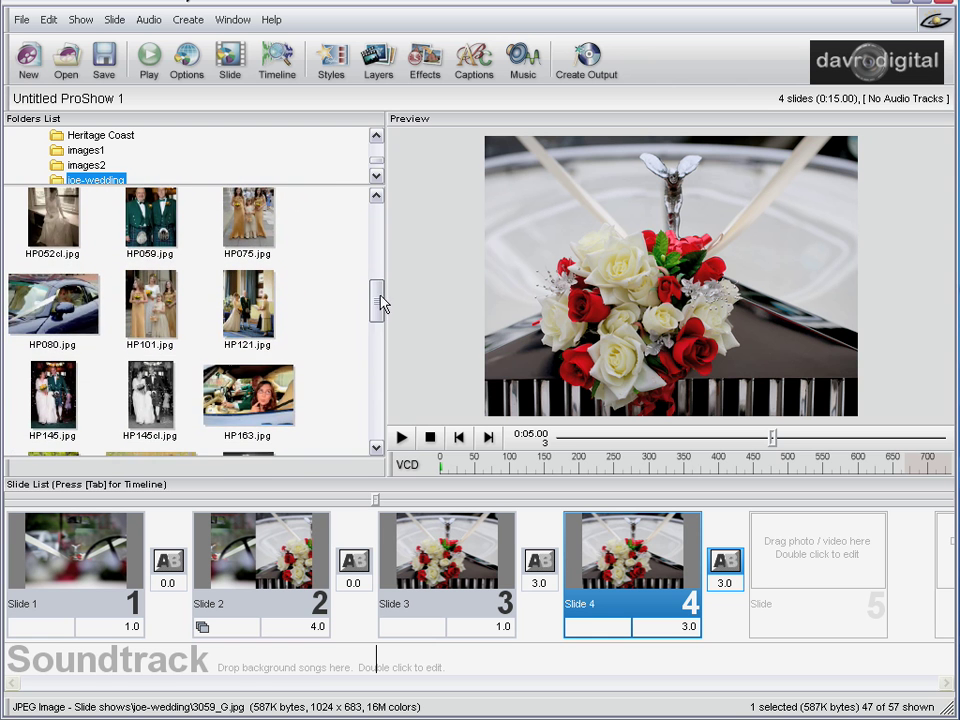
{"action": "left_click", "coordinate": [255, 408], "text": "ctrl"}
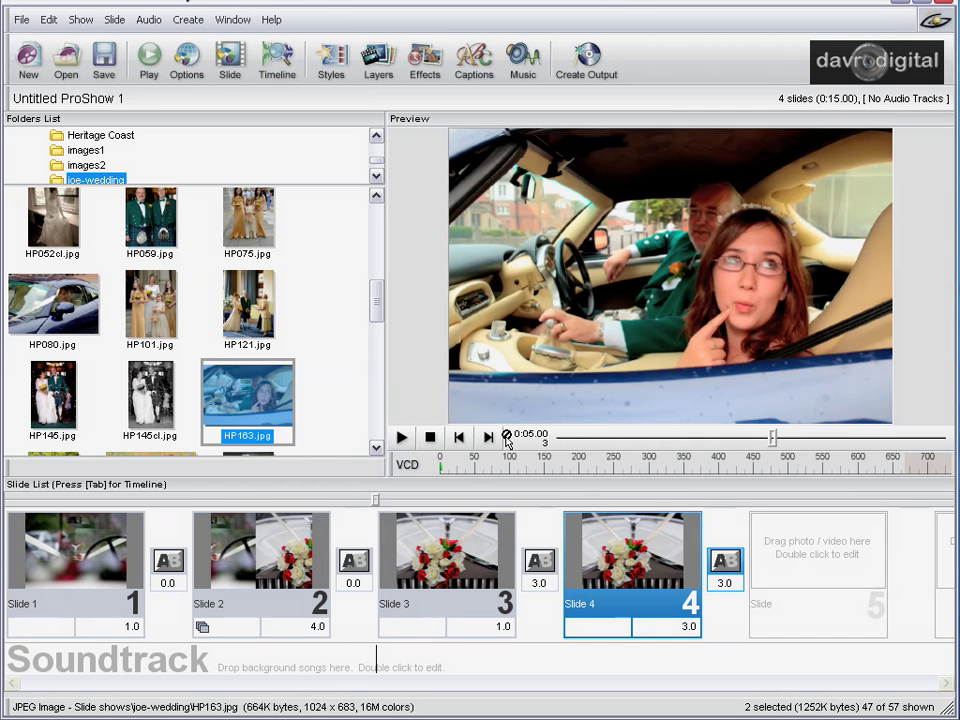
{"action": "left_click_drag", "start_coordinate": [651, 494], "coordinate": [651, 551]}
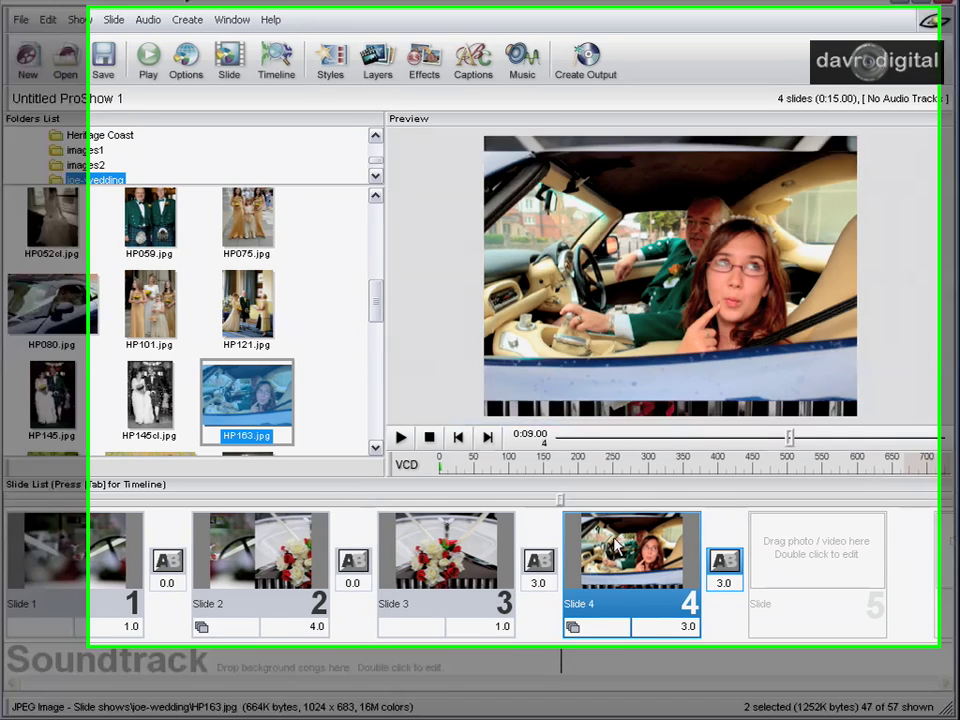
- Set Slide 4's HP163 layer scaling to Fill frame, then bring up the slide's motion effects
{"action": "double_click", "coordinate": [613, 556]}
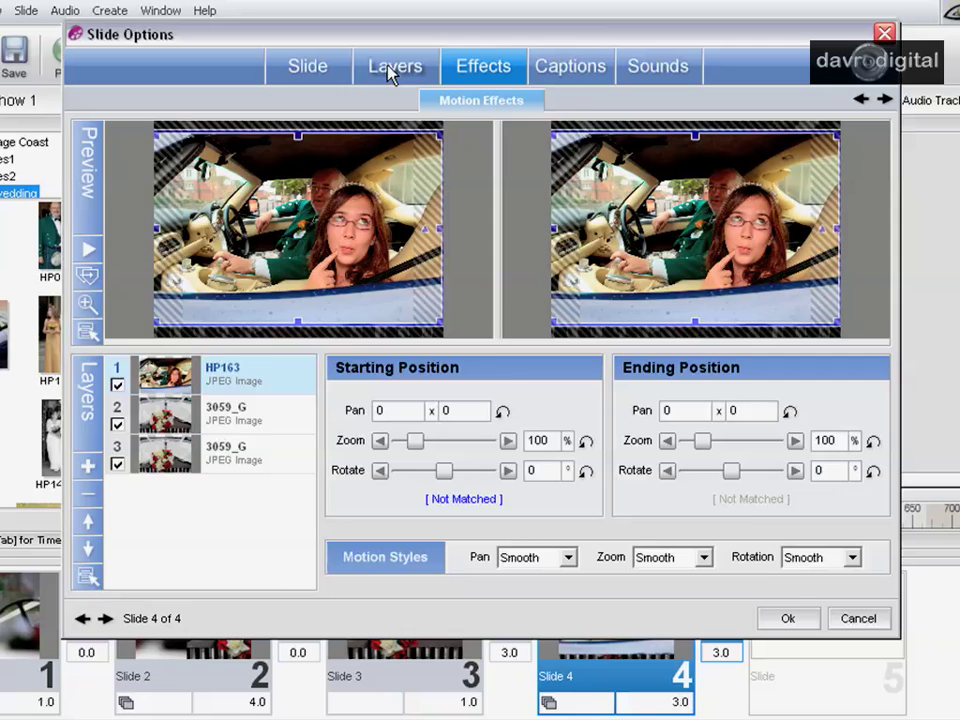
{"action": "left_click", "coordinate": [392, 66]}
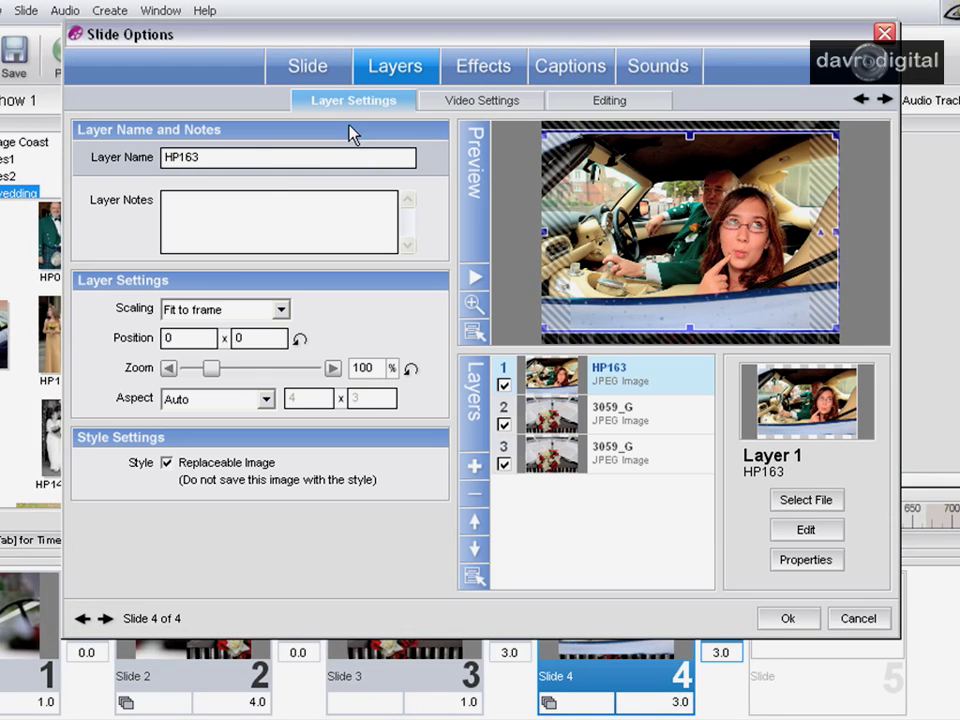
{"action": "left_click", "coordinate": [226, 315]}
{"action": "left_click", "coordinate": [224, 343]}
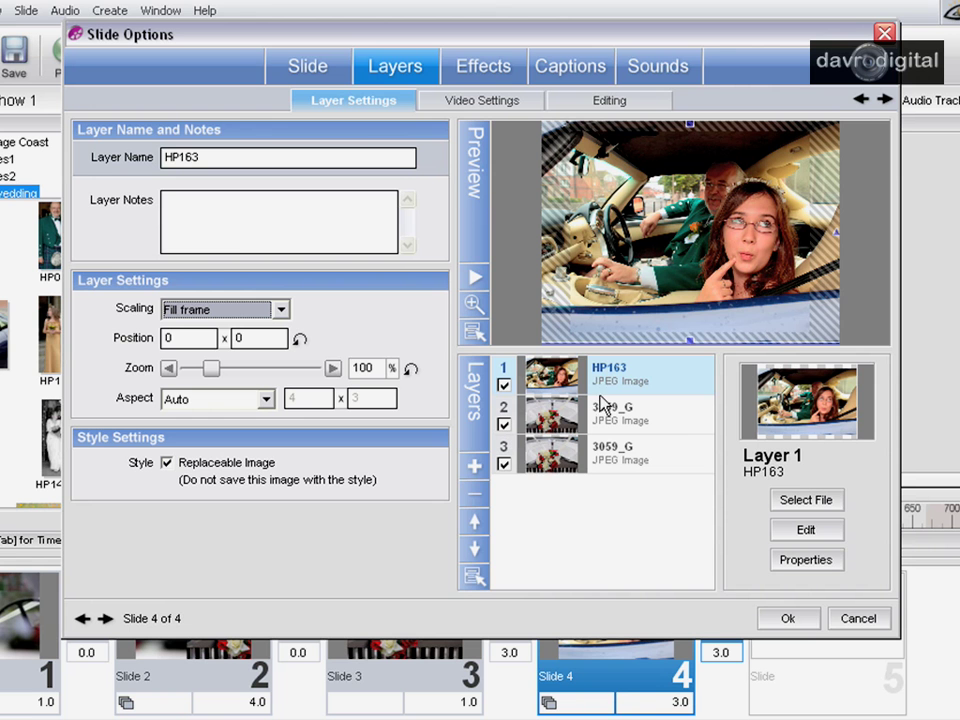
{"action": "left_click", "coordinate": [488, 68]}
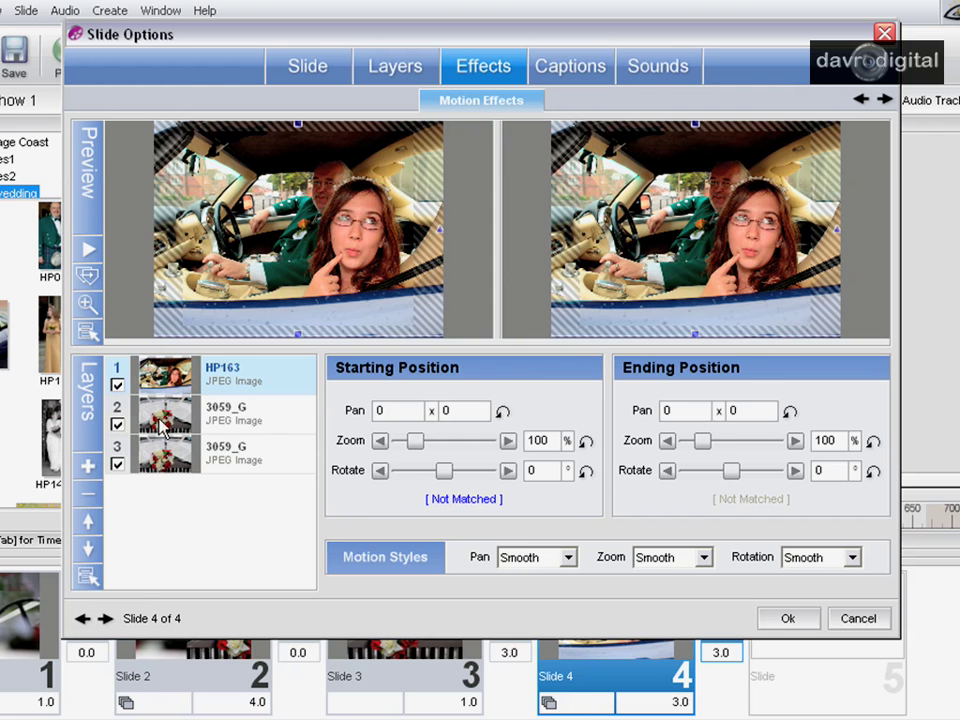
- Toggle layer visibility on Slide 4 to compare the HP163 layer and the two 3059_G layers
{"action": "left_click", "coordinate": [117, 385]}
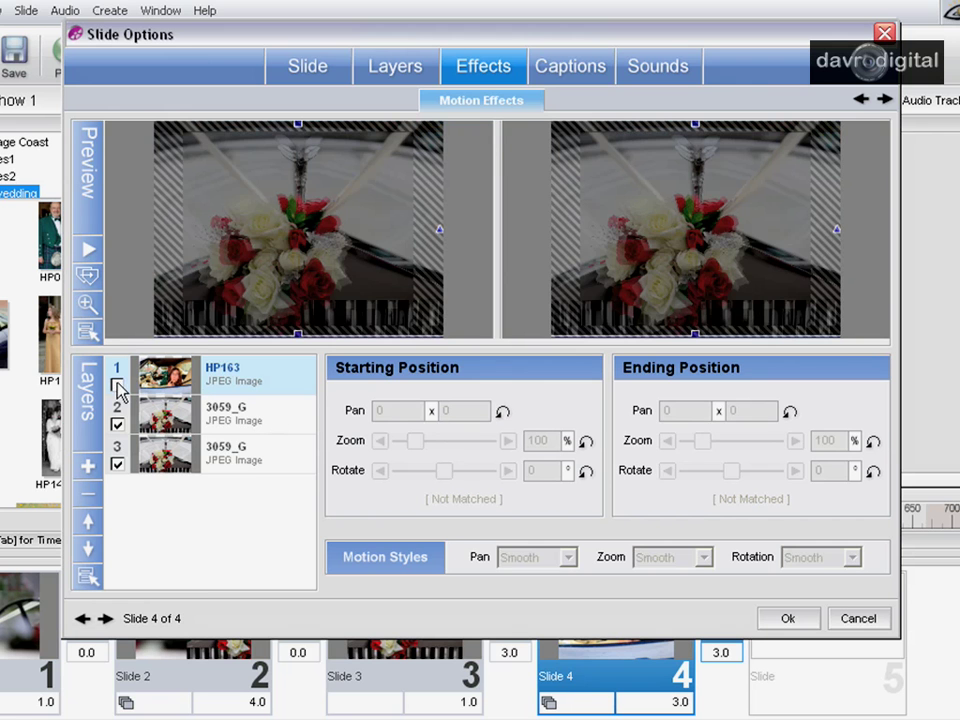
{"action": "left_click", "coordinate": [118, 425]}
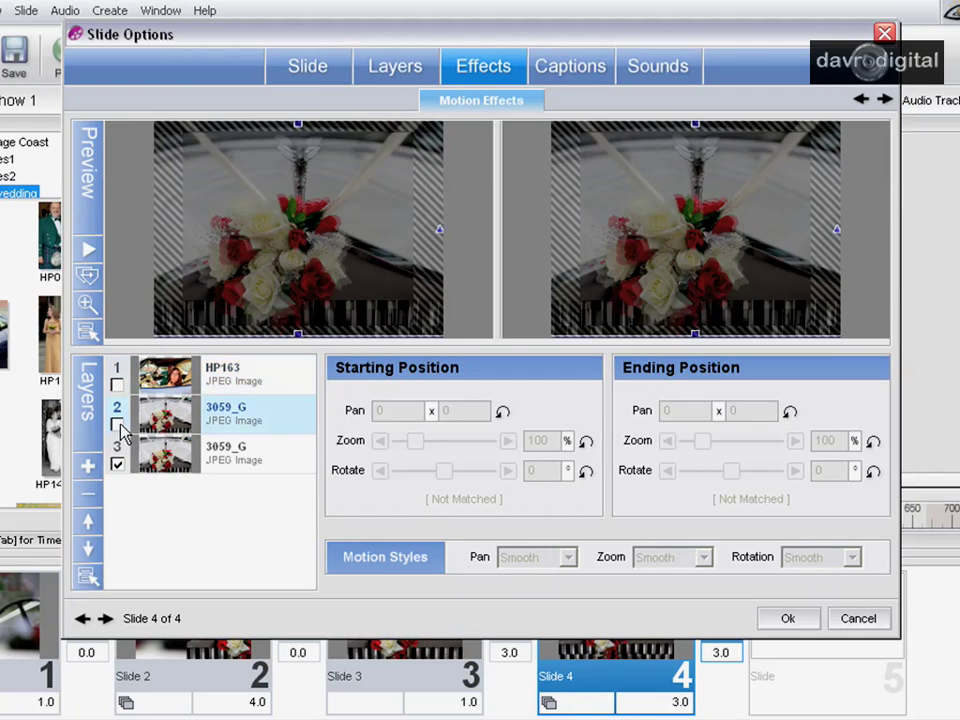
{"action": "left_click", "coordinate": [118, 425]}
{"action": "left_click", "coordinate": [118, 425]}
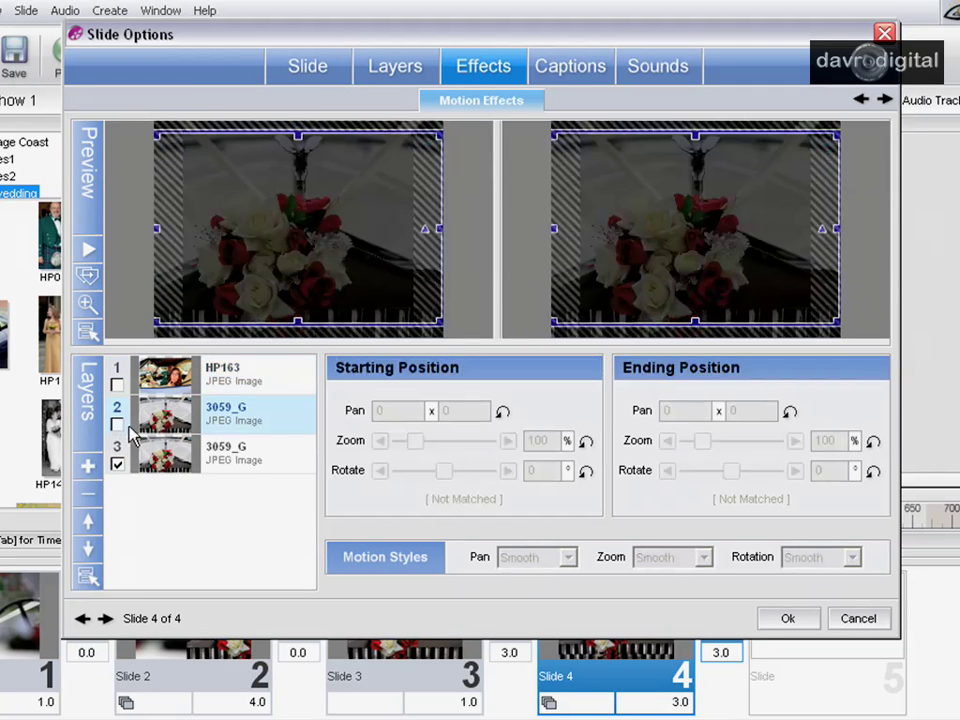
{"action": "left_click", "coordinate": [118, 425]}
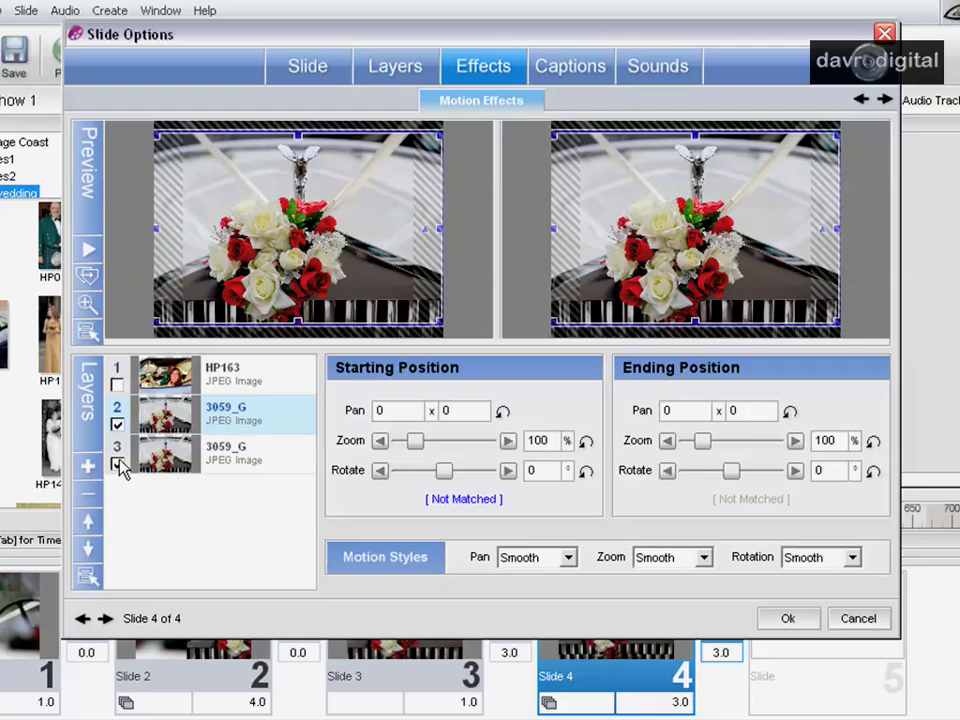
{"action": "left_click", "coordinate": [118, 465]}
{"action": "left_click", "coordinate": [118, 425]}
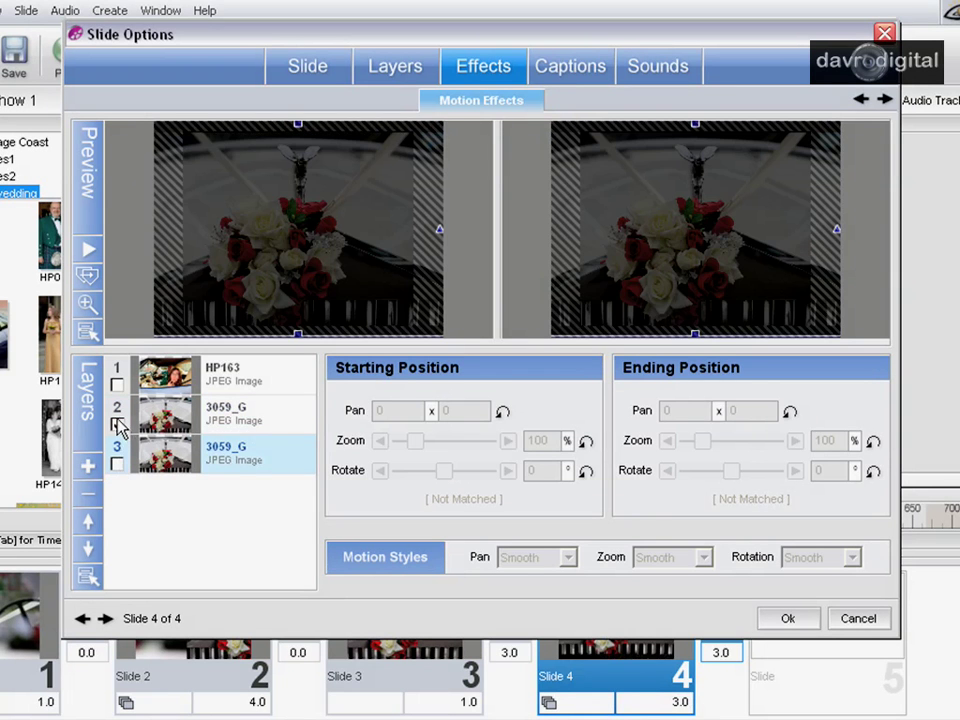
{"action": "left_click", "coordinate": [118, 425]}
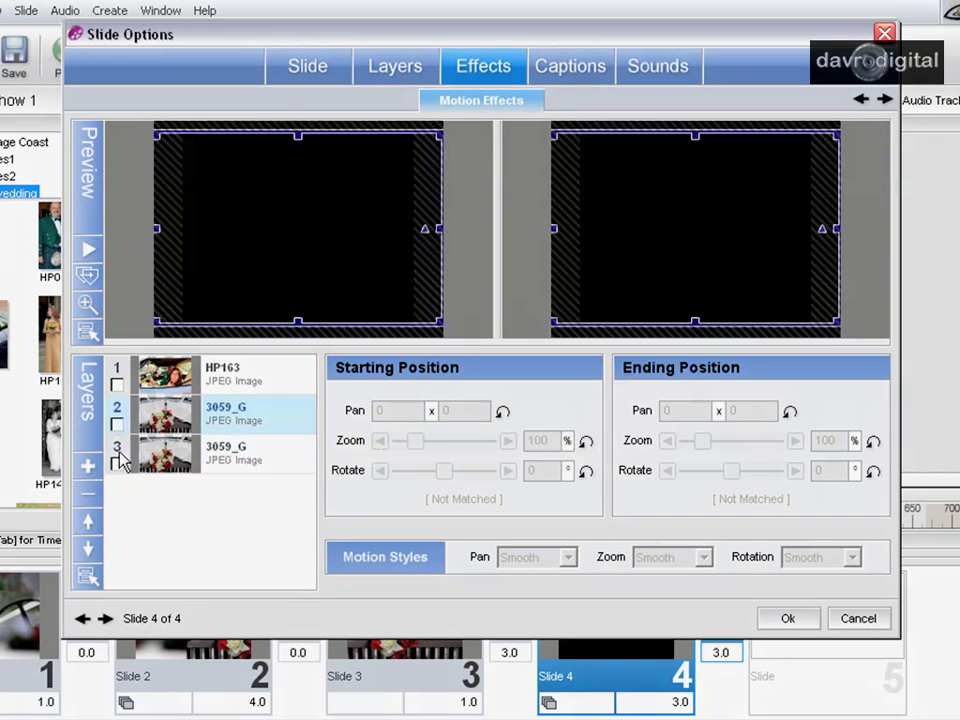
{"action": "left_click", "coordinate": [118, 462]}
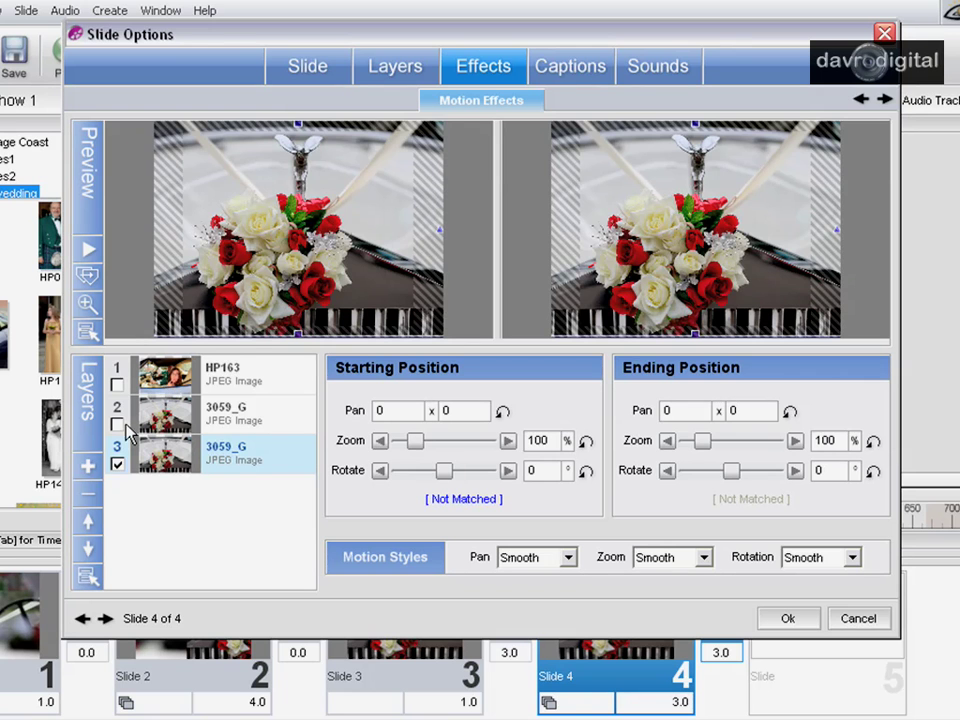
- Delete the duplicate third 3059_G layer and keep the remaining bouquet layer visible
{"action": "left_click", "coordinate": [118, 465]}
{"action": "left_click", "coordinate": [118, 425]}
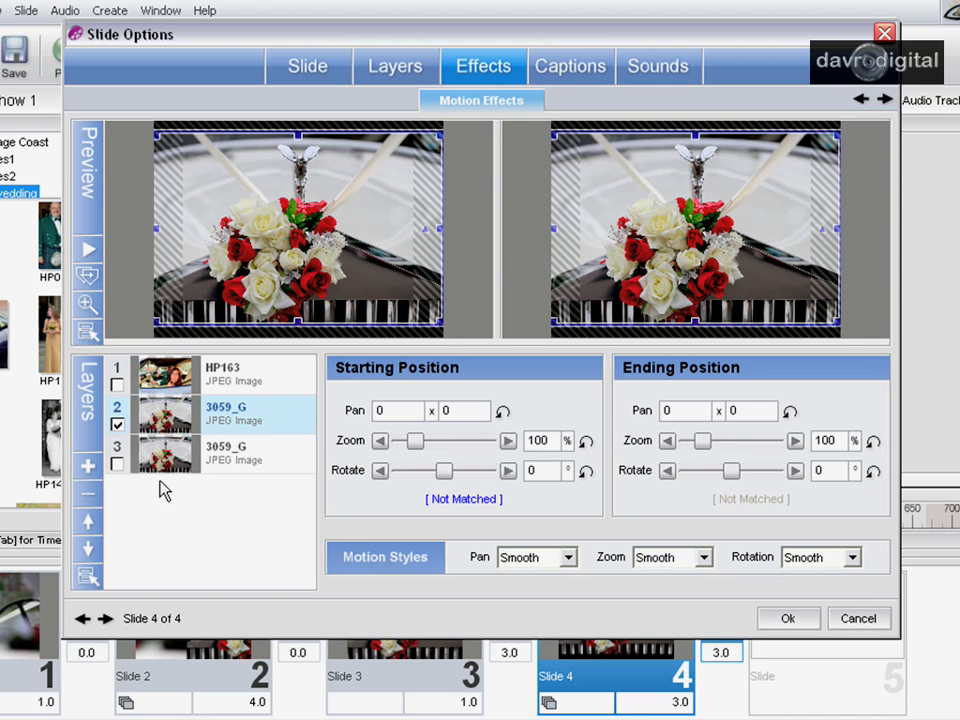
{"action": "left_click", "coordinate": [86, 494]}
{"action": "left_click", "coordinate": [118, 425]}
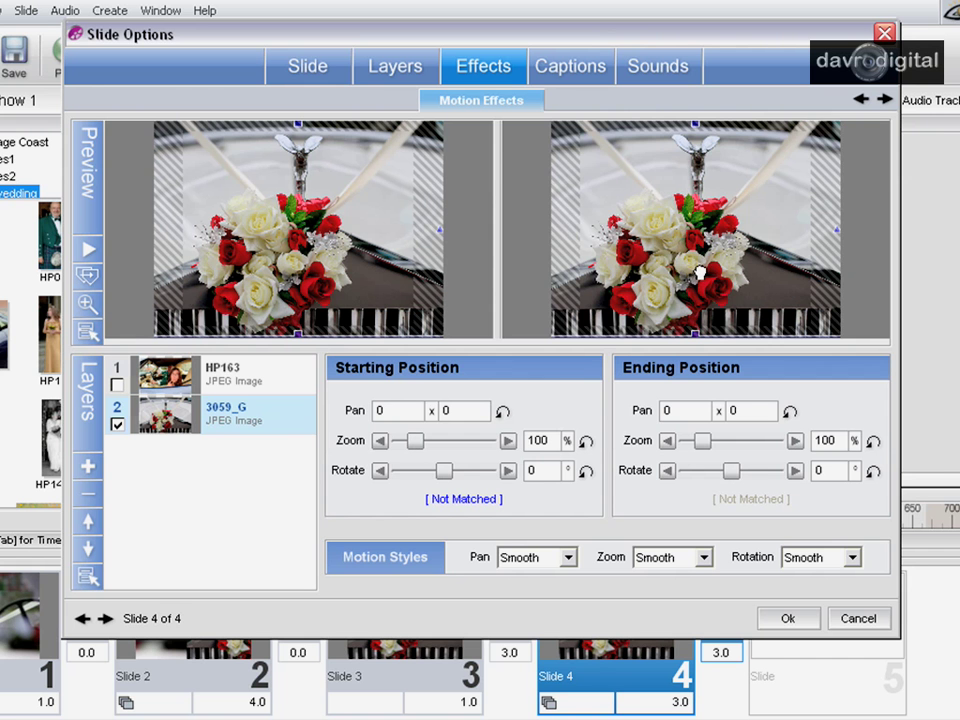
- End the 3059_G bouquet at pan 0 x -99.5, above the frame, and show HP163 again
{"action": "left_click_drag", "start_coordinate": [700, 272], "coordinate": [697, 62]}
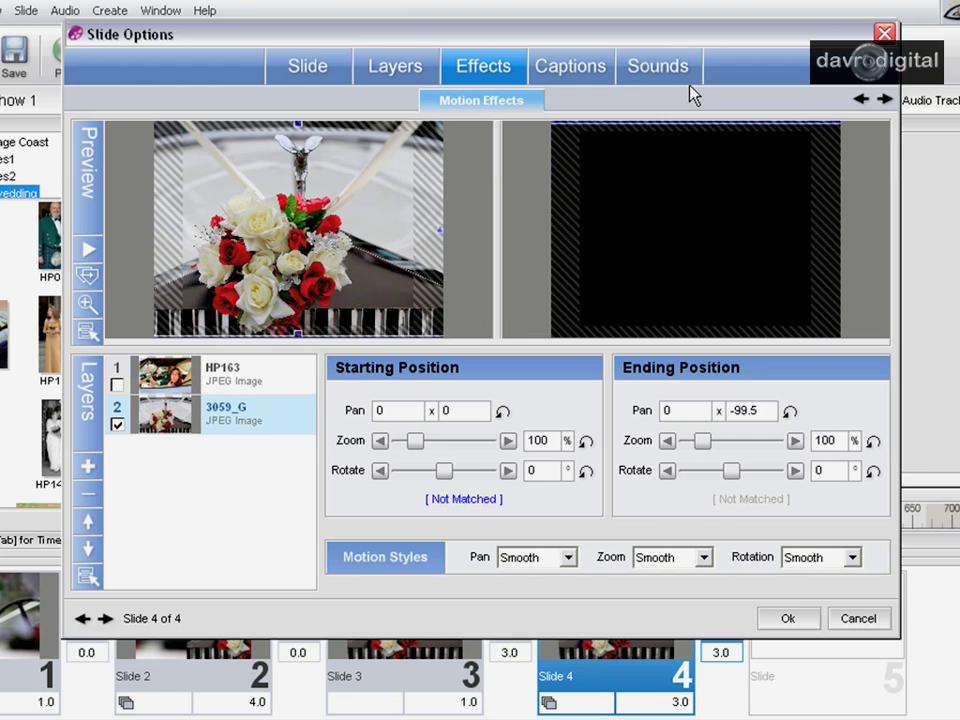
{"action": "left_click", "coordinate": [240, 388]}
{"action": "left_click", "coordinate": [117, 385]}
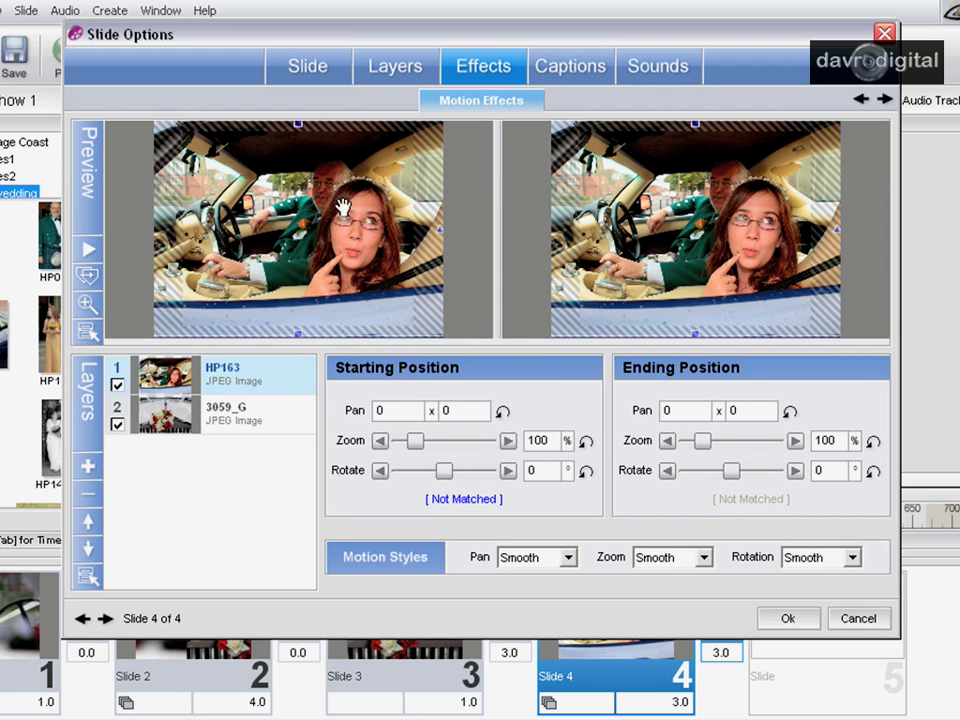
- Start the HP163 car layer at pan 0 x 100 so it rises from below the frame
{"action": "left_click_drag", "start_coordinate": [343, 204], "coordinate": [407, 422]}
{"action": "double_click", "coordinate": [403, 413]}
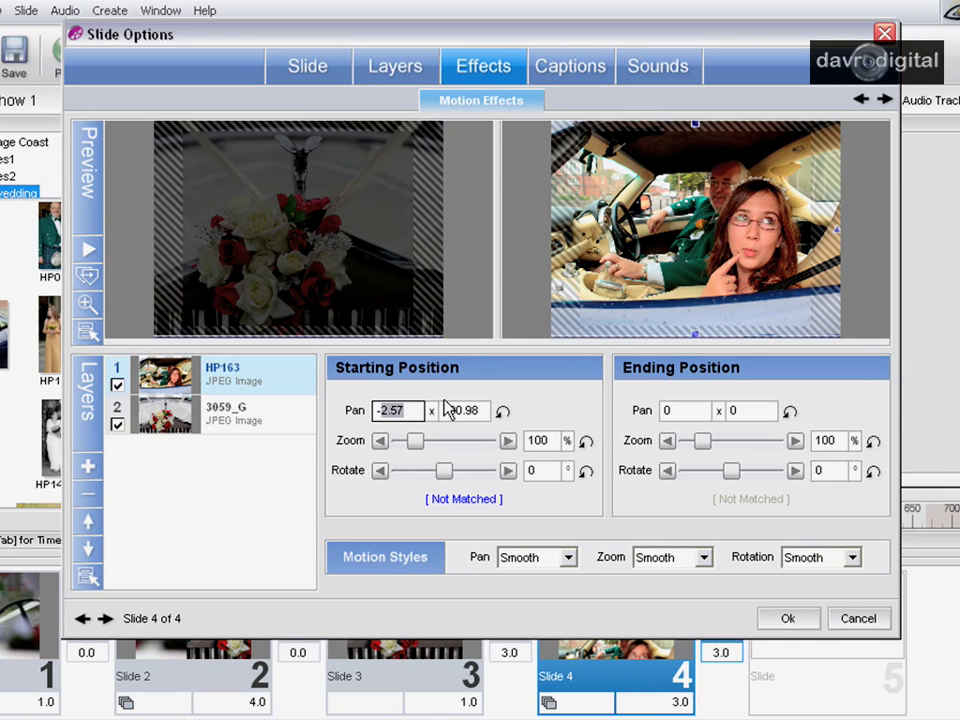
{"action": "type", "text": "-0"}
{"action": "left_click", "coordinate": [499, 411]}
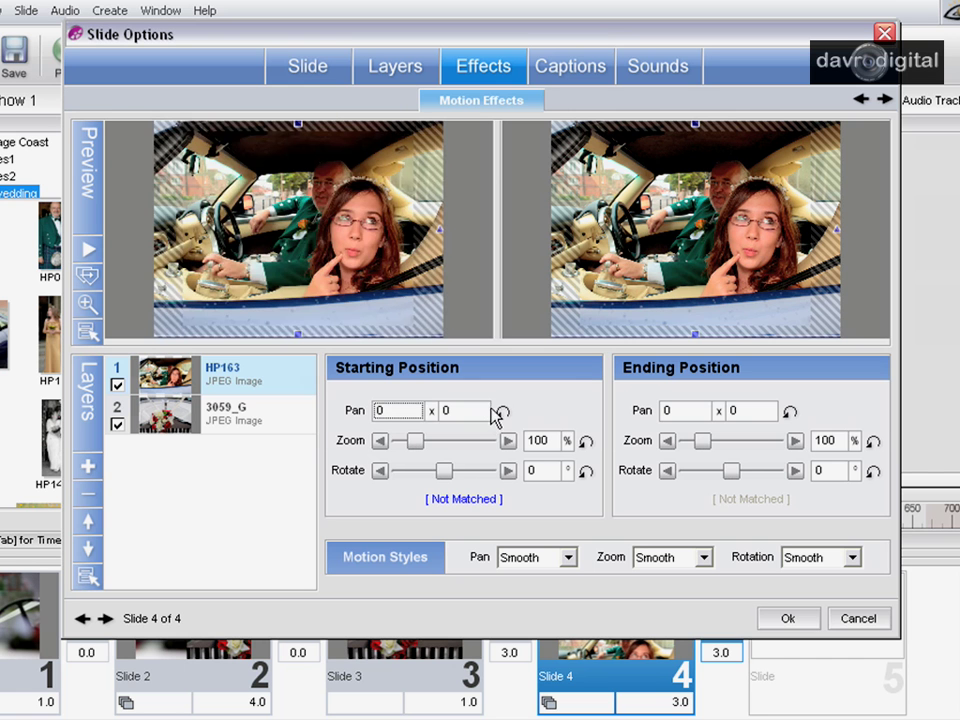
{"action": "left_click", "coordinate": [448, 411]}
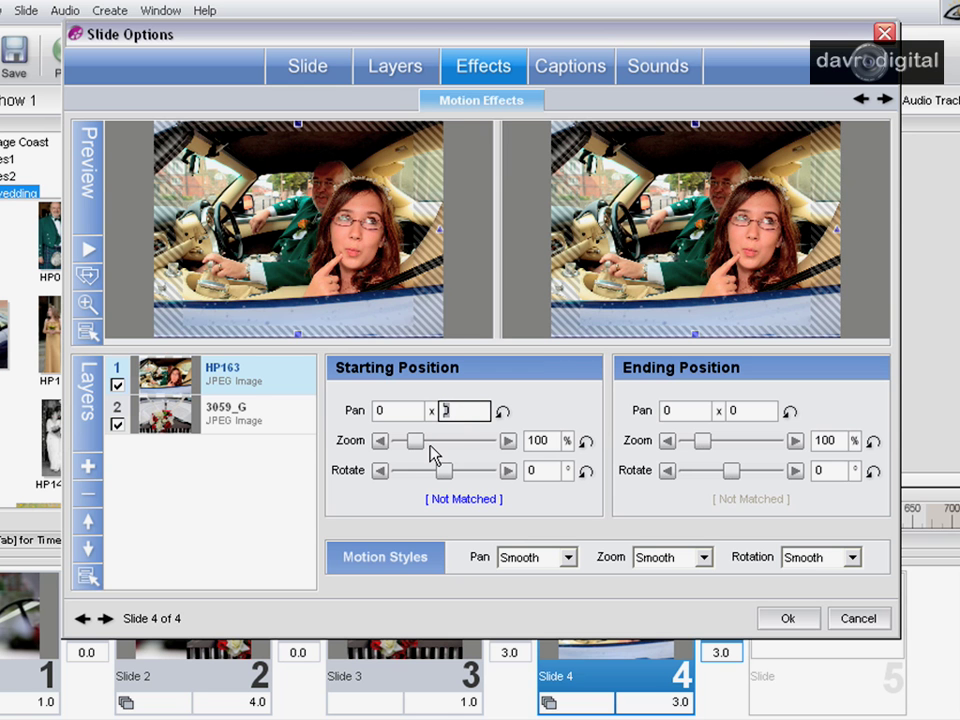
{"action": "type", "text": "100"}
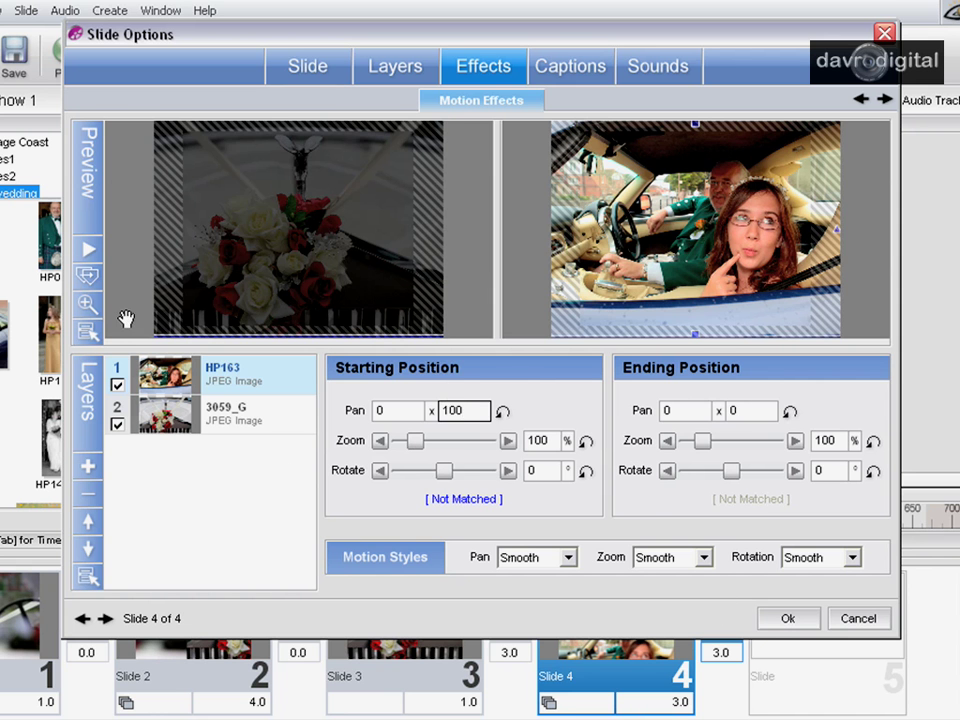
- Preview slide 4's motion and copy the car layer onto a new Slide 5
{"action": "left_click", "coordinate": [89, 252]}
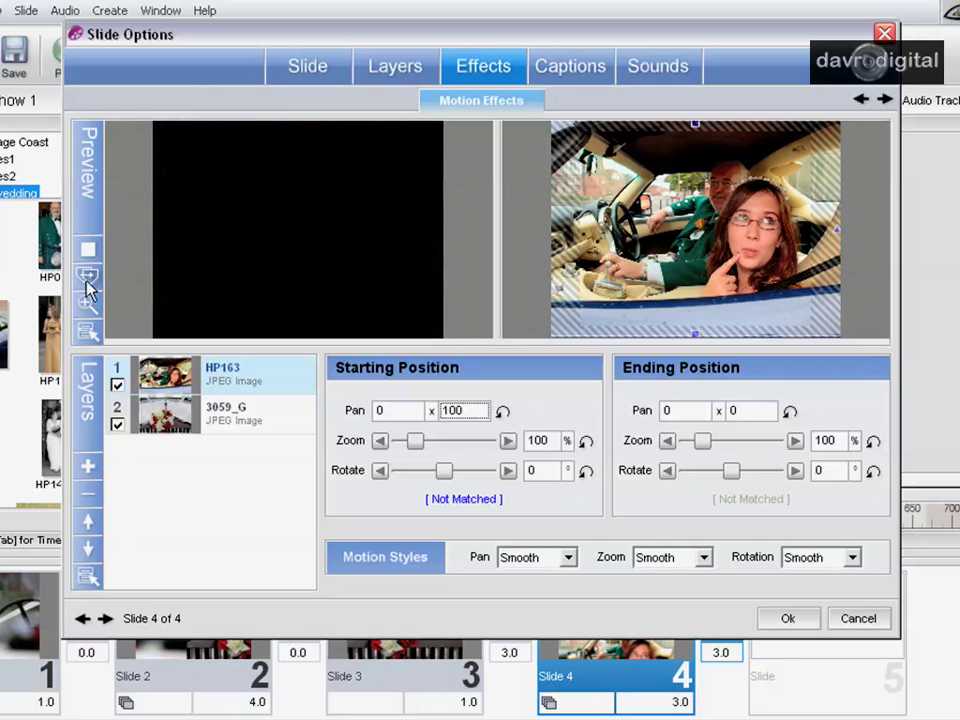
{"action": "left_click", "coordinate": [88, 276]}
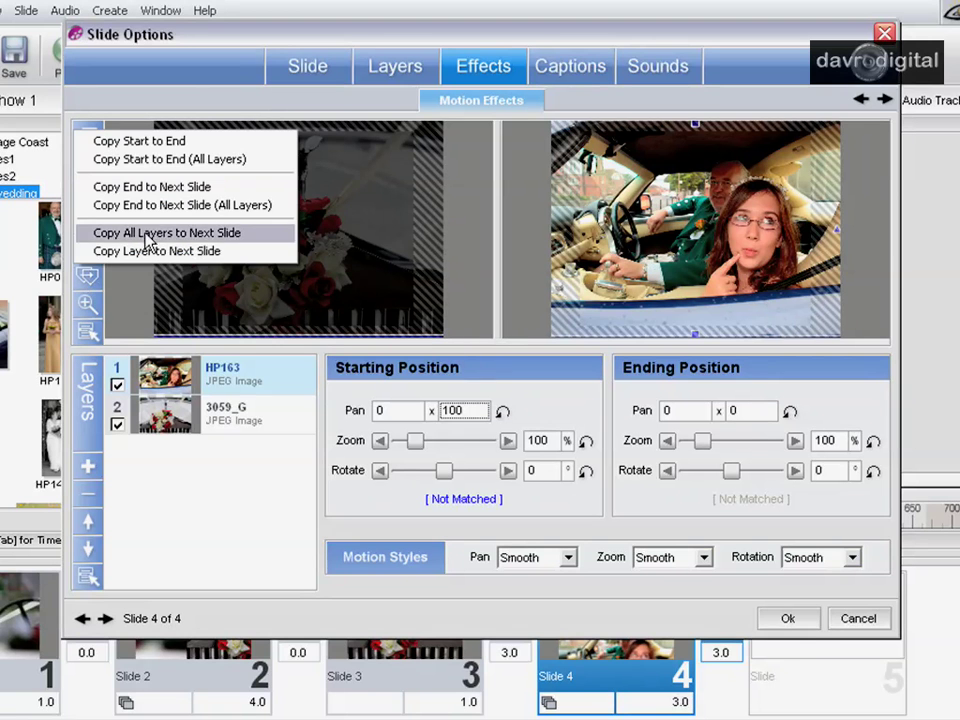
{"action": "left_click", "coordinate": [148, 188]}
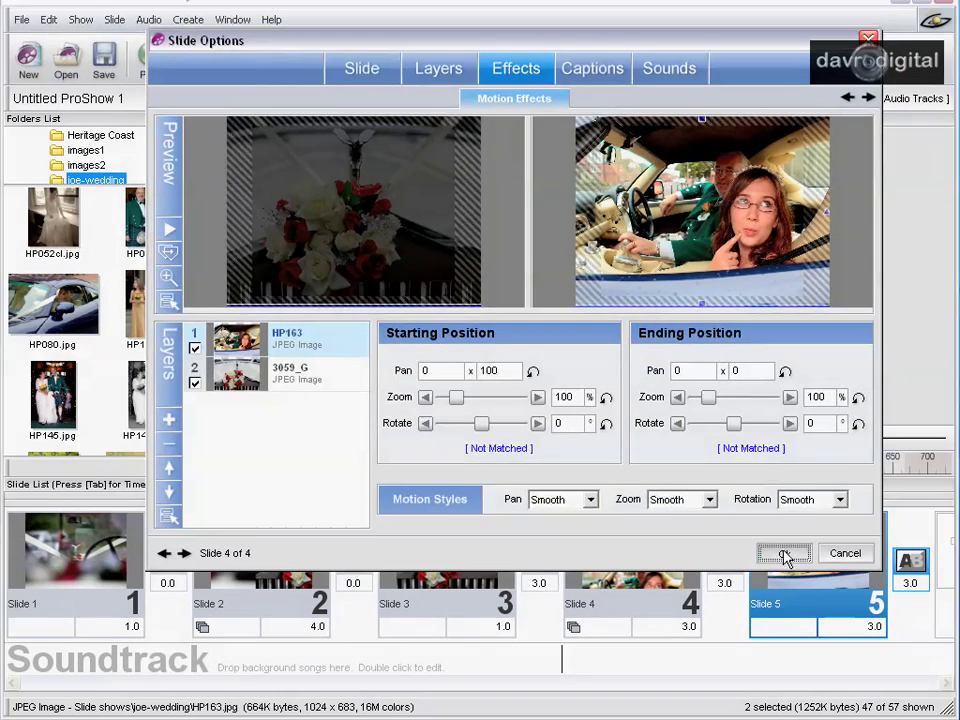
{"action": "left_click", "coordinate": [785, 554]}
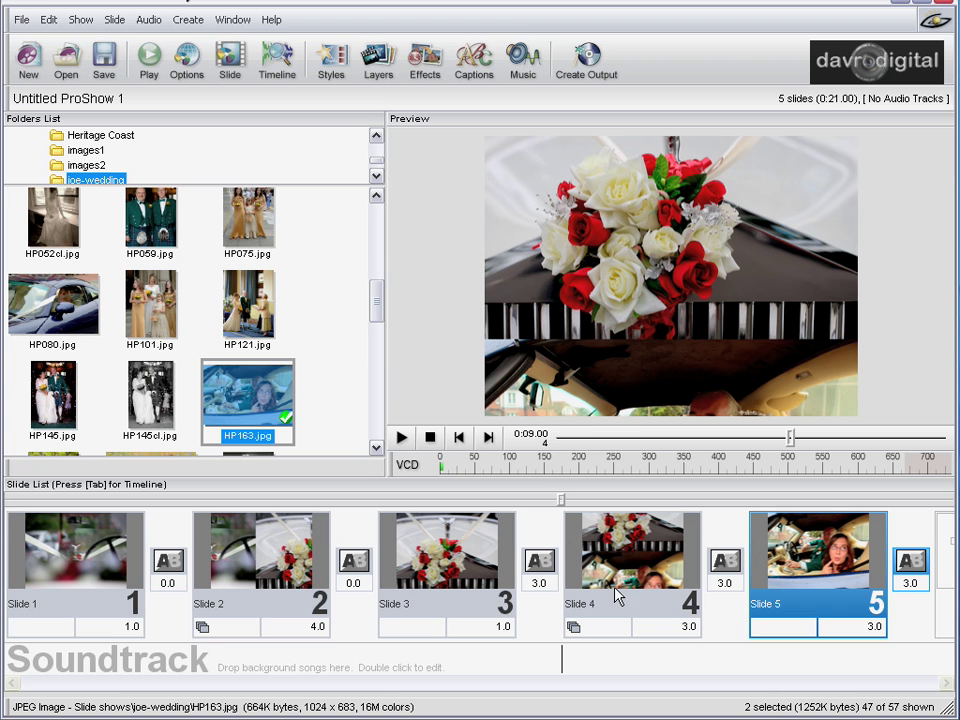
- Set the transitions between slides 3–4 and 4–5 to 0 seconds
{"action": "left_click", "coordinate": [540, 583]}
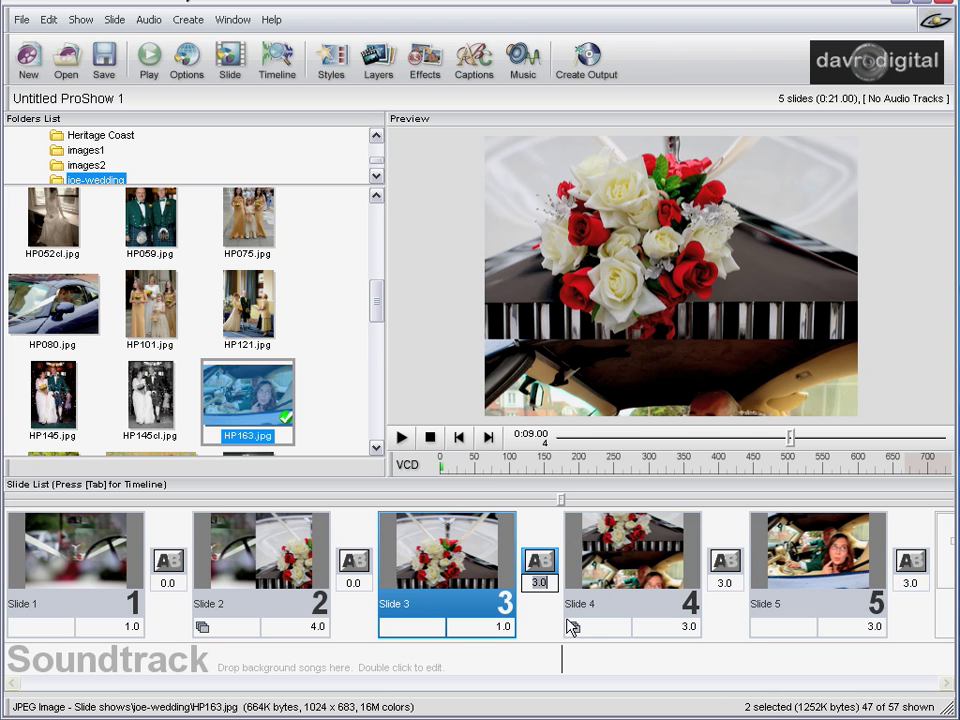
{"action": "type", "text": "0"}
{"action": "key", "text": "Tab"}
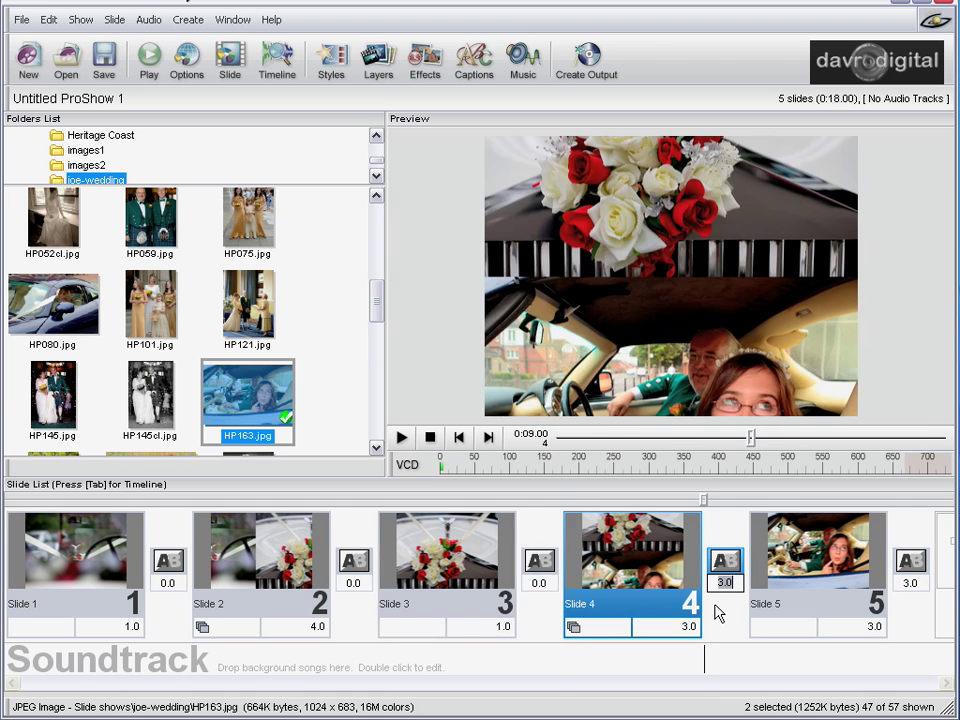
{"action": "type", "text": "0"}
{"action": "key", "text": "Tab"}
- Copy Slide 5's ending position onto a new sixth slide
{"action": "double_click", "coordinate": [813, 567]}
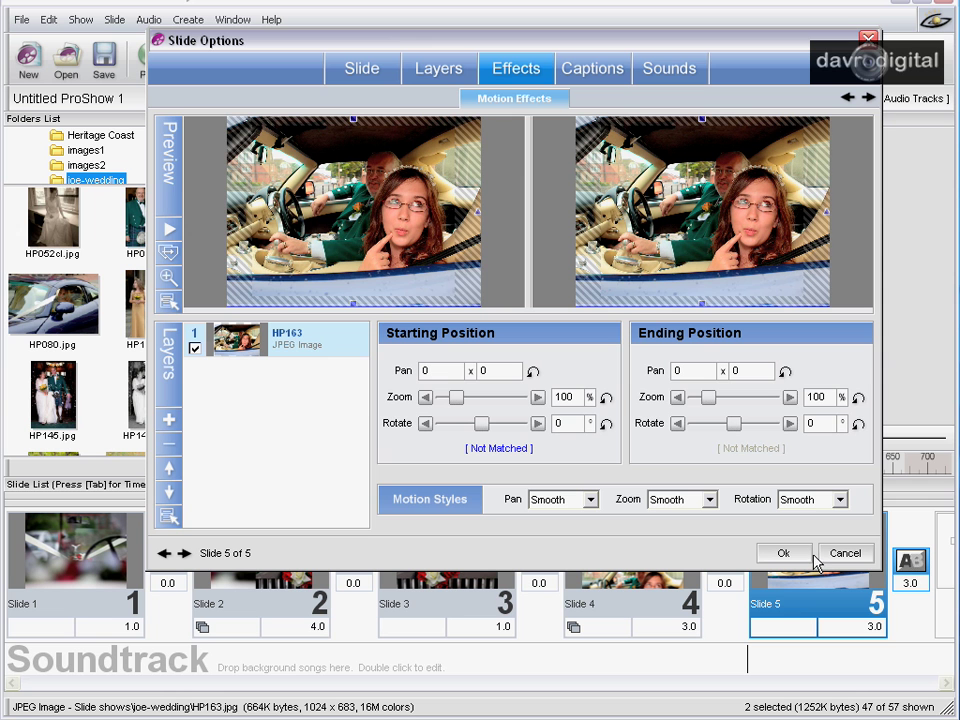
{"action": "left_click", "coordinate": [167, 252]}
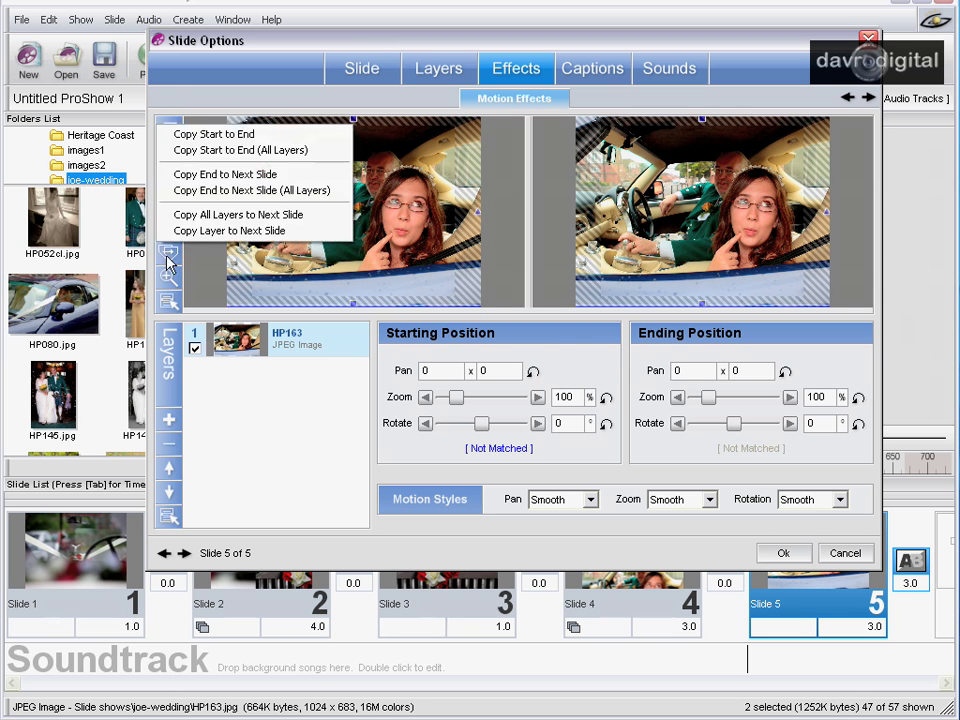
{"action": "left_click", "coordinate": [216, 176]}
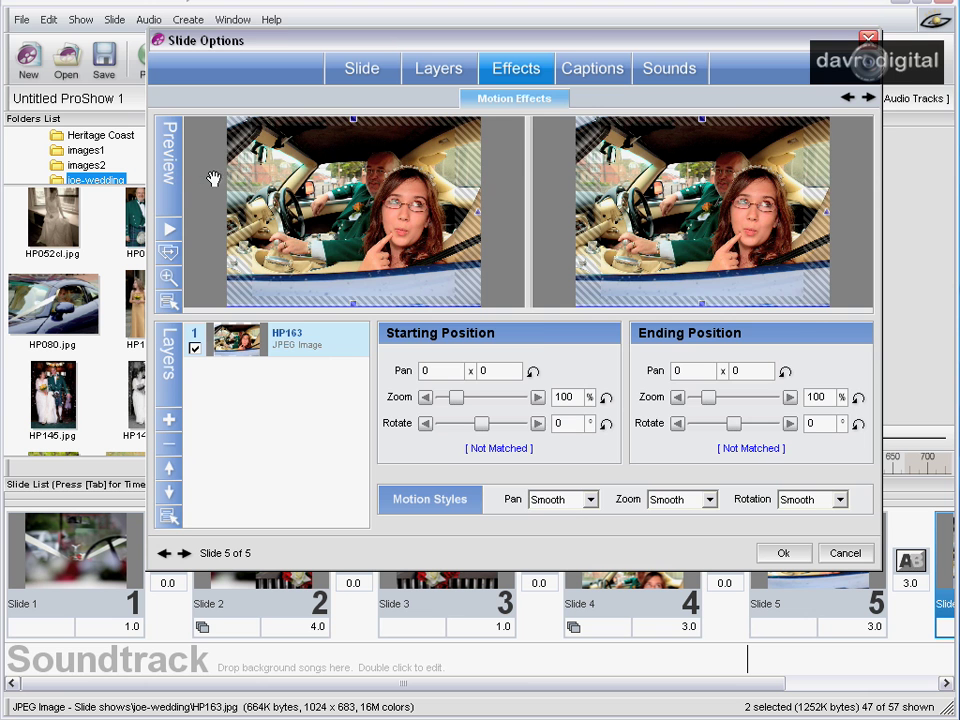
- Confirm Slide 5's settings and drop the HP080.jpg blue car photo onto Slide 6
{"action": "left_click", "coordinate": [783, 555]}
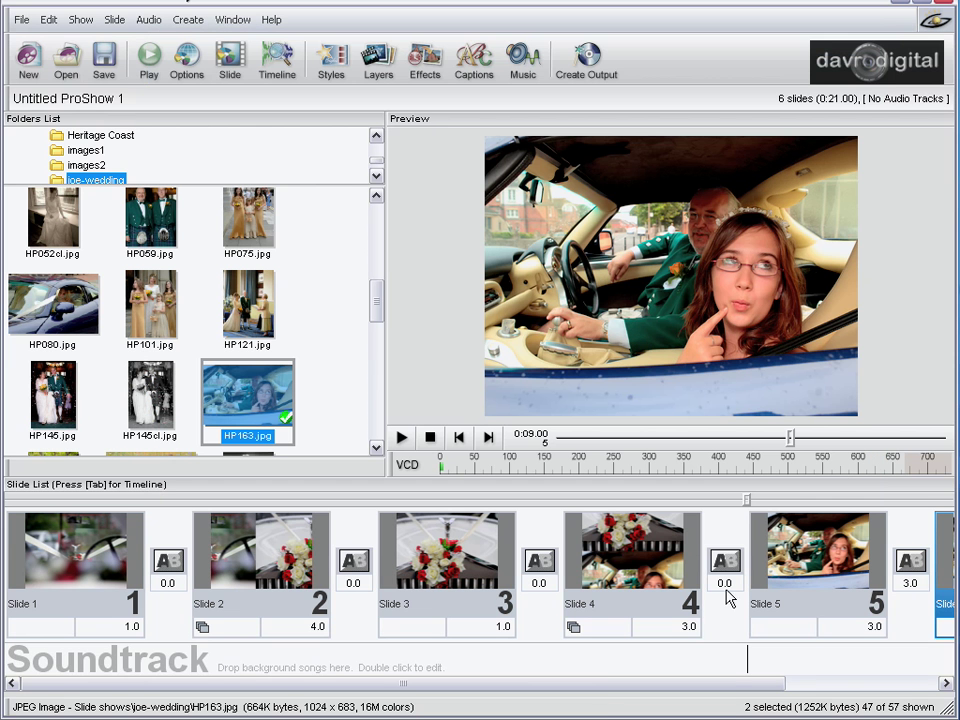
{"action": "left_click_drag", "start_coordinate": [609, 688], "coordinate": [743, 645]}
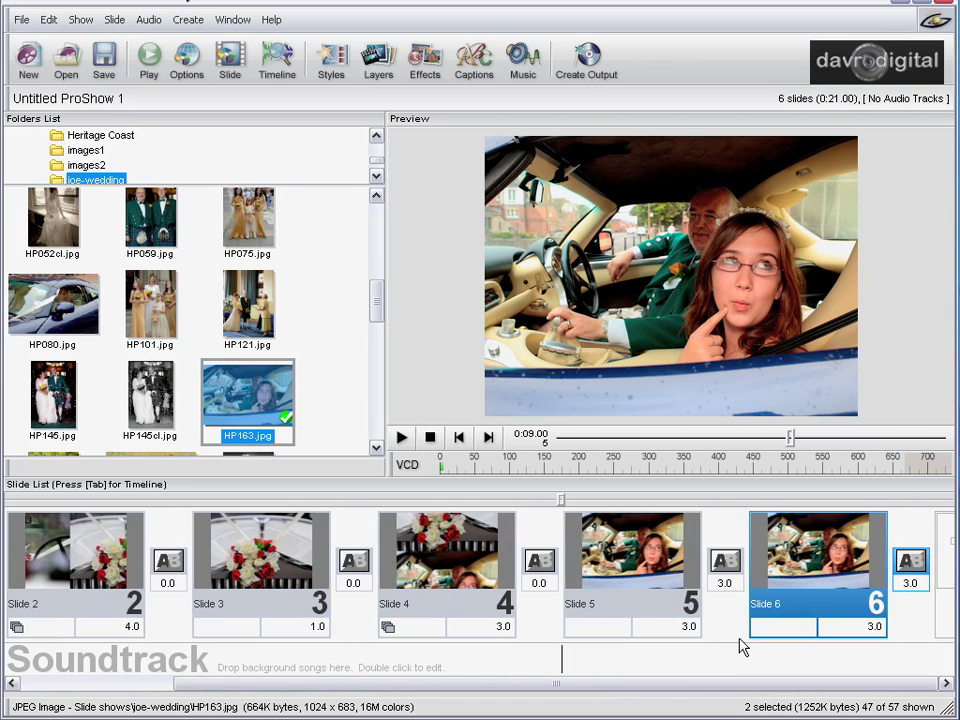
{"action": "left_click", "coordinate": [70, 313]}
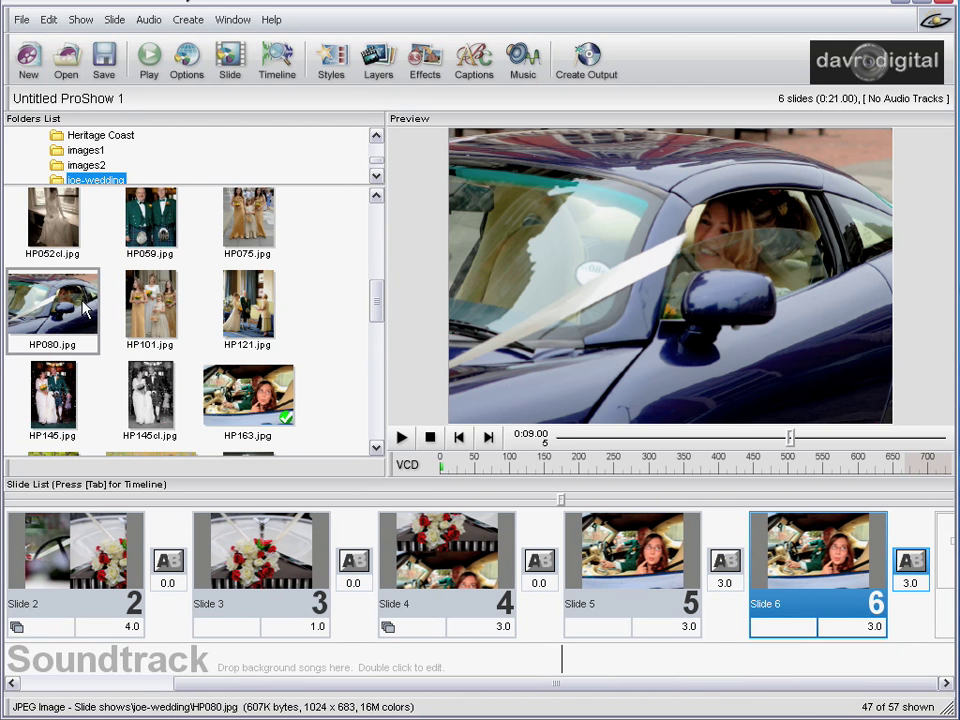
{"action": "mouse_move", "coordinate": [85, 313]}
{"action": "left_mouse_down"}
{"action": "mouse_move", "coordinate": [72, 292]}
{"action": "mouse_move", "coordinate": [574, 386]}
{"action": "mouse_move", "coordinate": [795, 506]}
{"action": "mouse_move", "coordinate": [797, 540]}
{"action": "mouse_move", "coordinate": [810, 547]}
{"action": "left_mouse_up"}
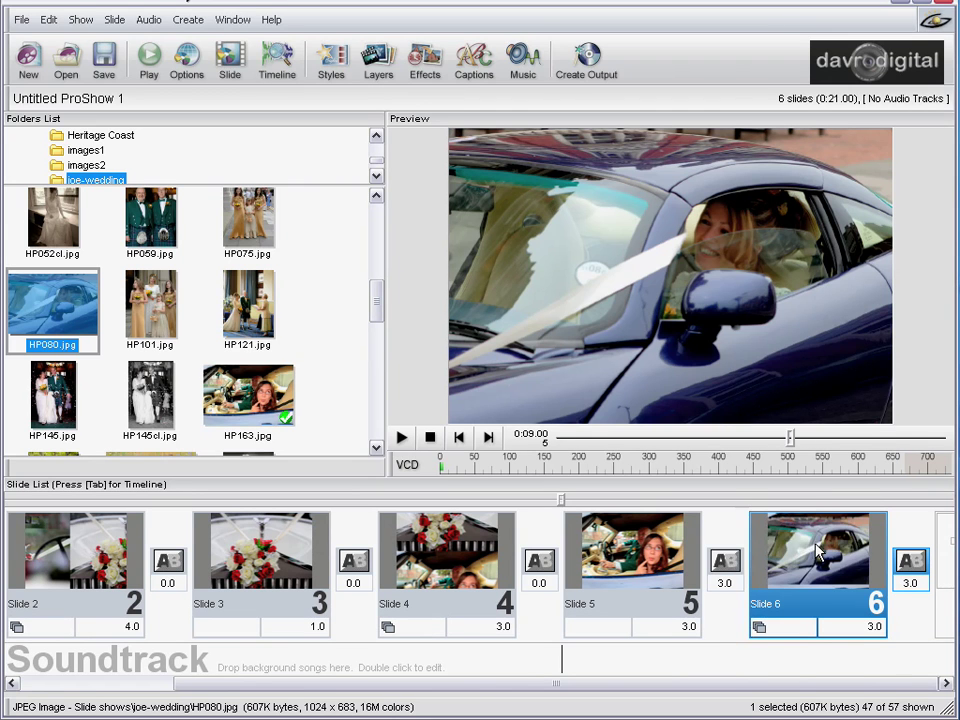
- Set the HP080 layer on Slide 6 to Fill frame scaling
{"action": "double_click", "coordinate": [818, 551]}
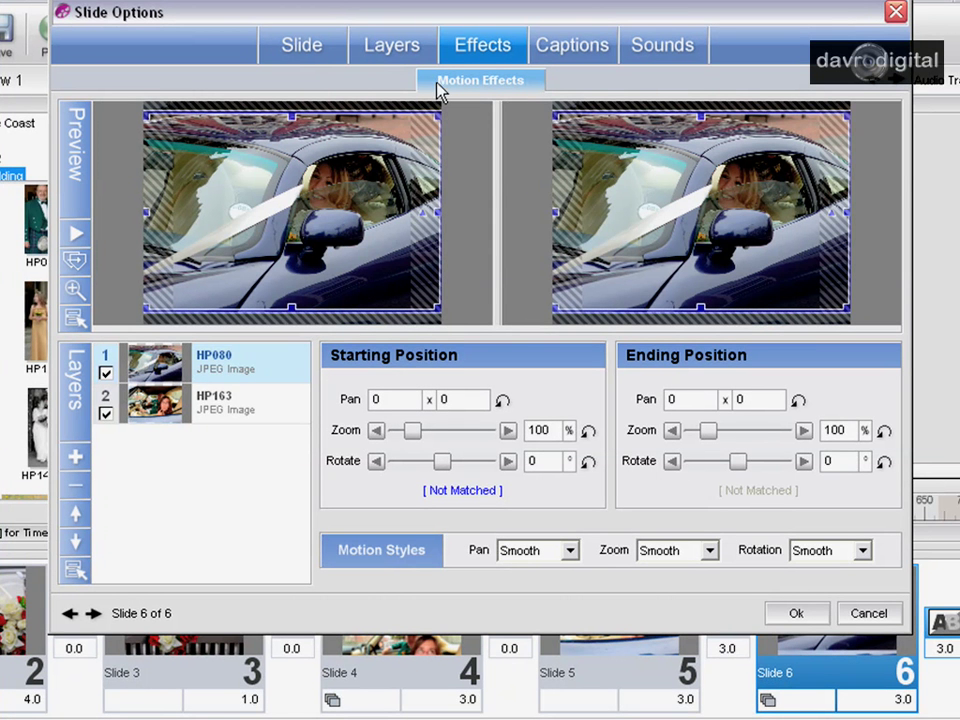
{"action": "left_click", "coordinate": [392, 46]}
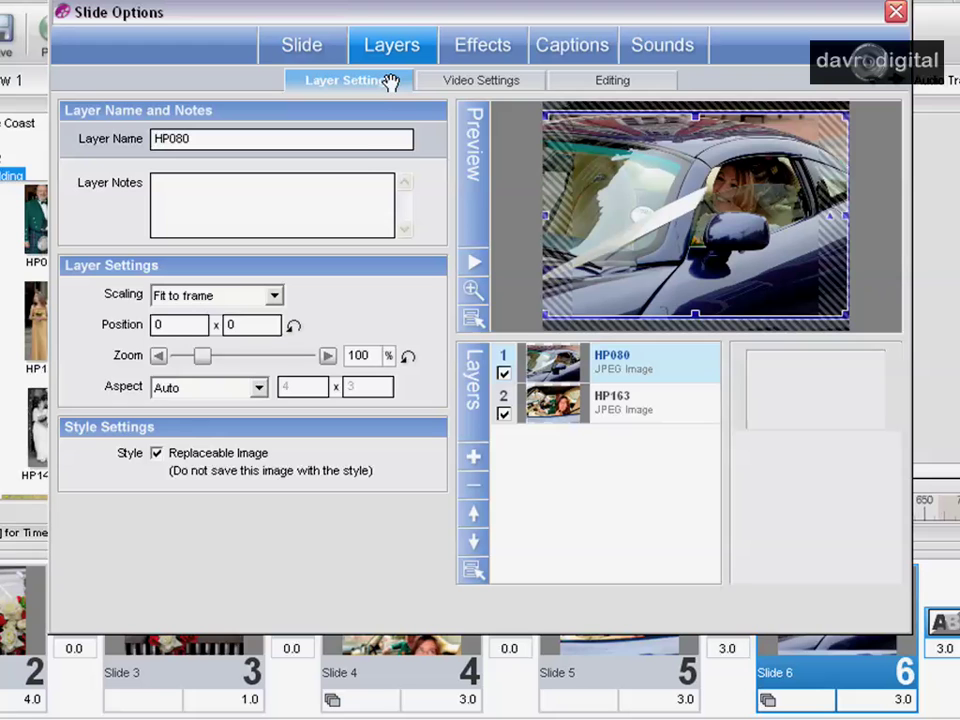
{"action": "left_click", "coordinate": [220, 298]}
{"action": "left_click", "coordinate": [216, 333]}
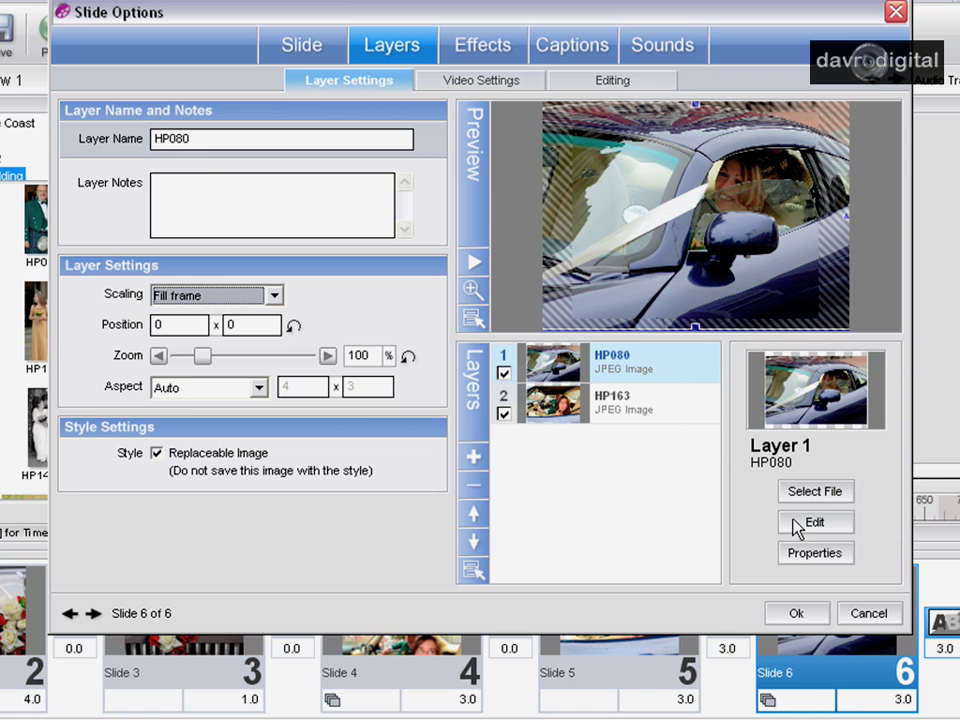
- Pan Slide 6's HP163 layer out to the left, ending at pan -100 x 0
{"action": "left_click", "coordinate": [483, 45]}
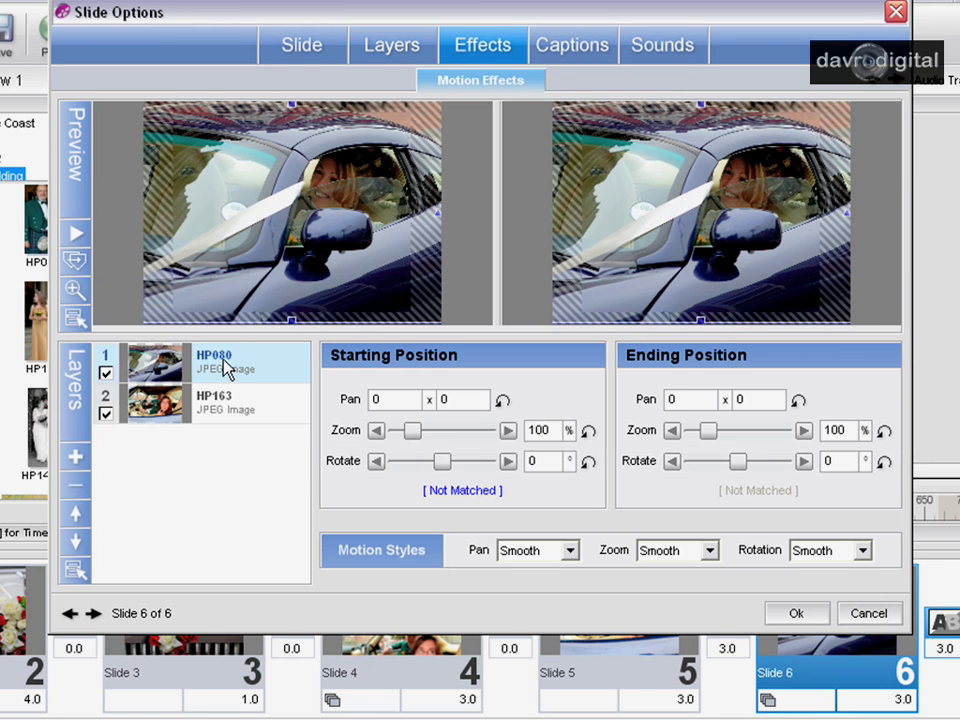
{"action": "left_click", "coordinate": [221, 405]}
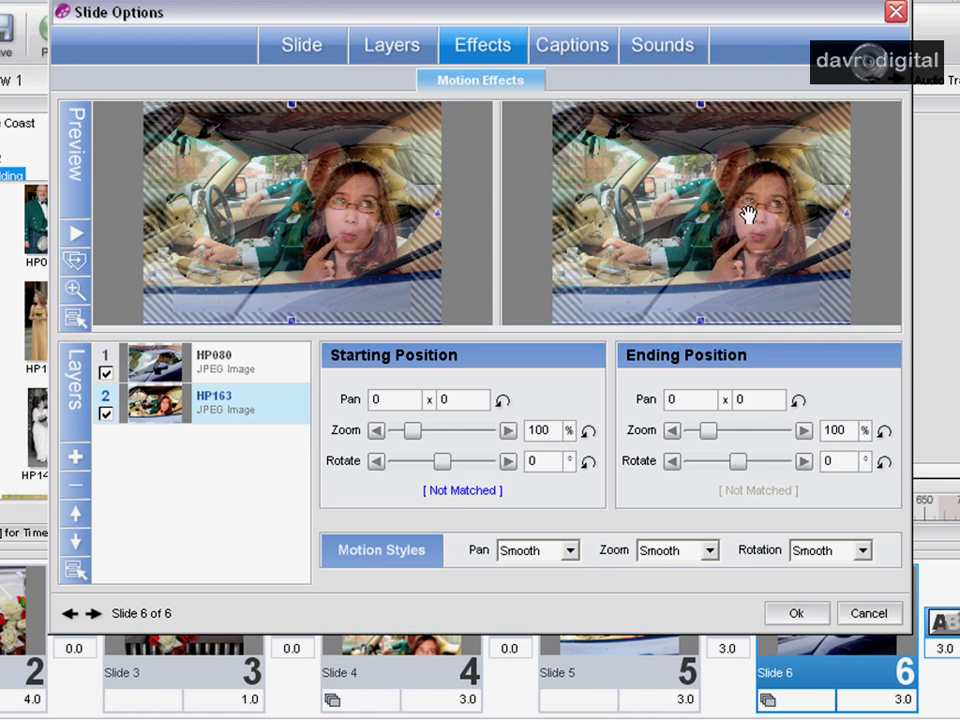
{"action": "left_click_drag", "start_coordinate": [685, 219], "coordinate": [448, 216]}
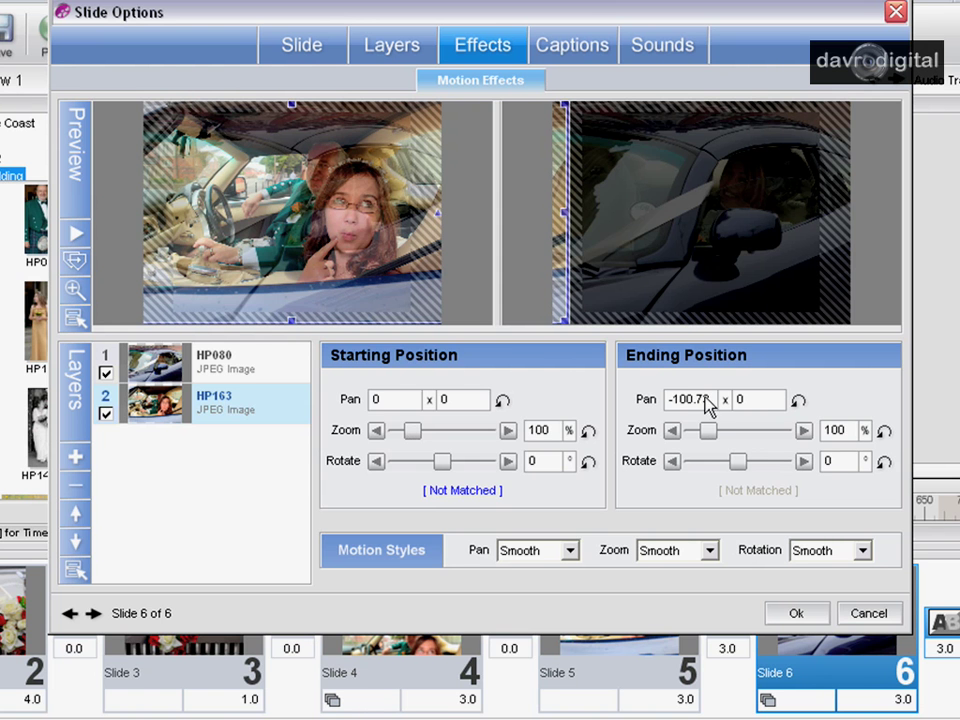
{"action": "key", "text": "Tab"}
{"action": "left_click_drag", "start_coordinate": [696, 399], "coordinate": [750, 396]}
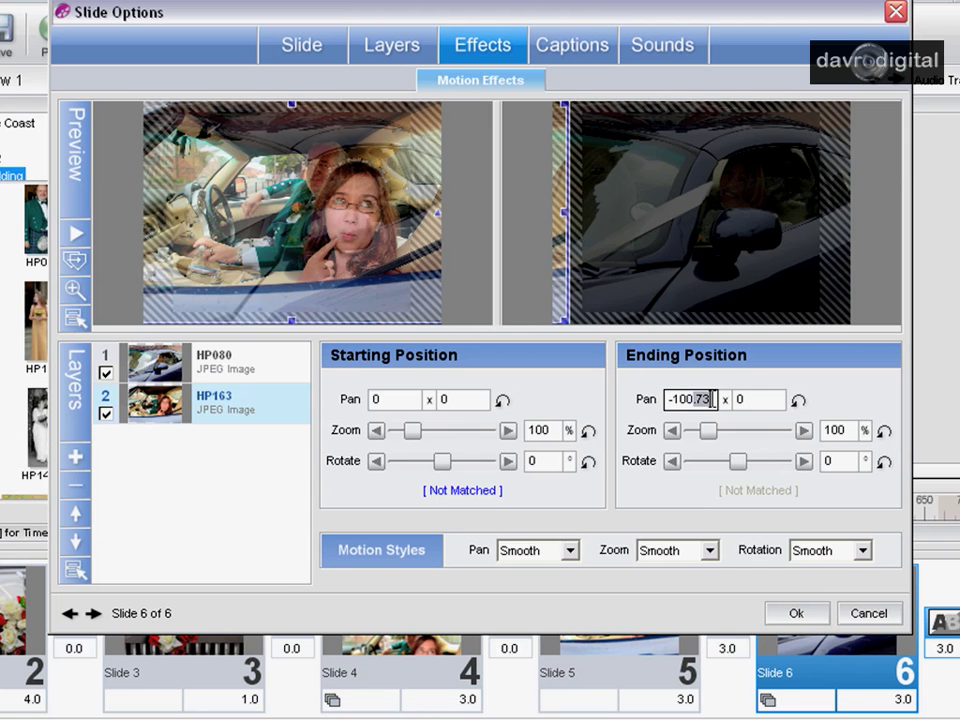
{"action": "key", "text": "BackSpace"}
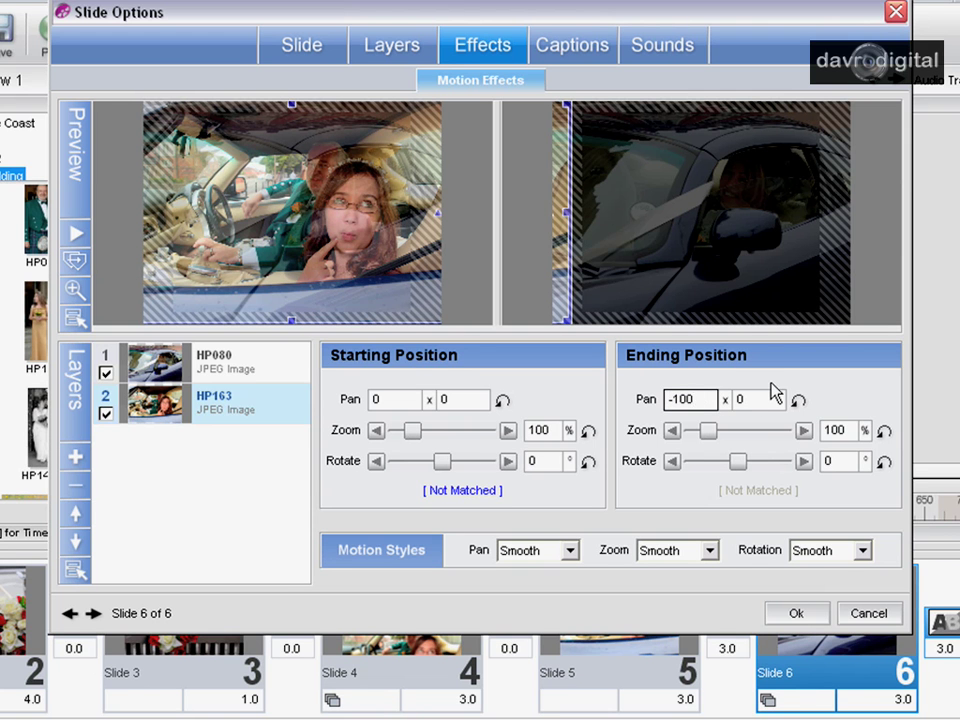
- Start HP080 off to the right at pan 100.36 x 0 and copy its end position forward
{"action": "left_click", "coordinate": [242, 372]}
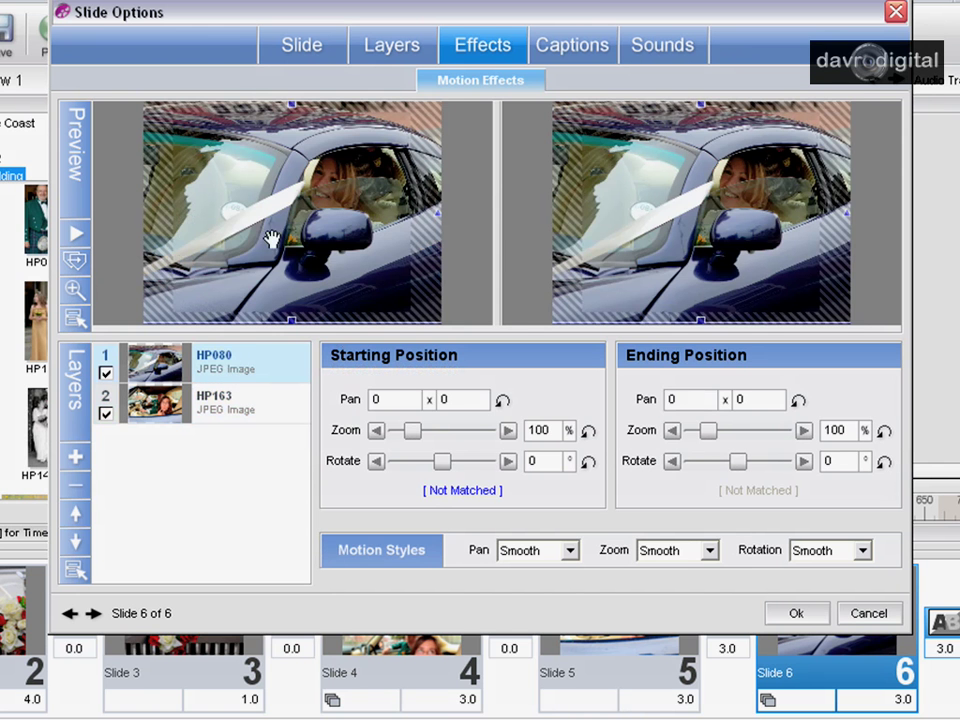
{"action": "left_click_drag", "start_coordinate": [253, 236], "coordinate": [551, 236]}
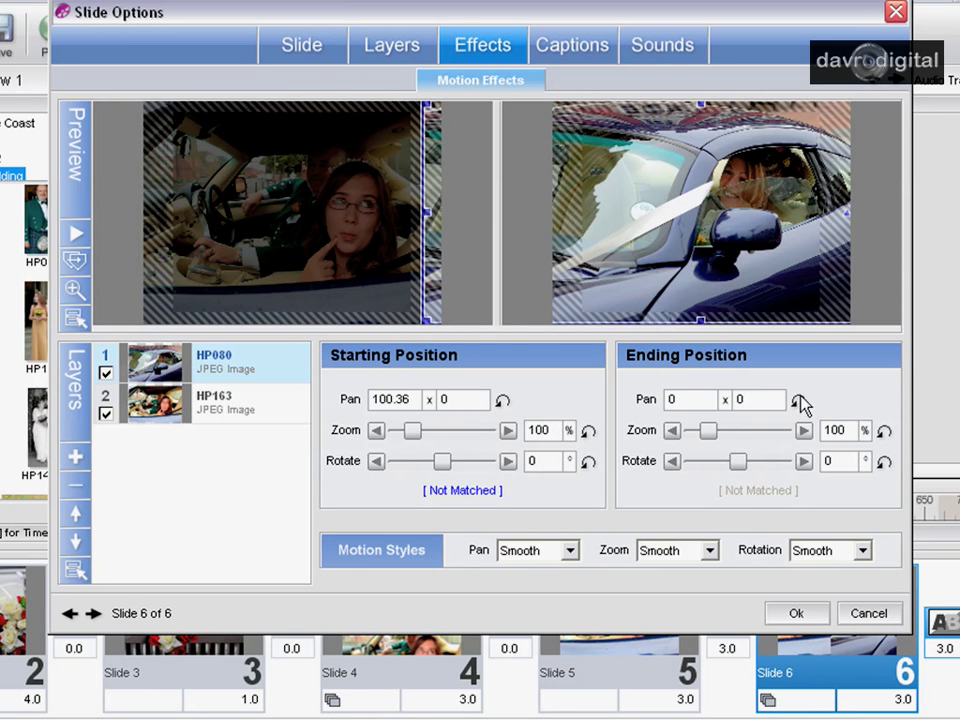
{"action": "left_click", "coordinate": [78, 262]}
{"action": "left_click", "coordinate": [182, 169]}
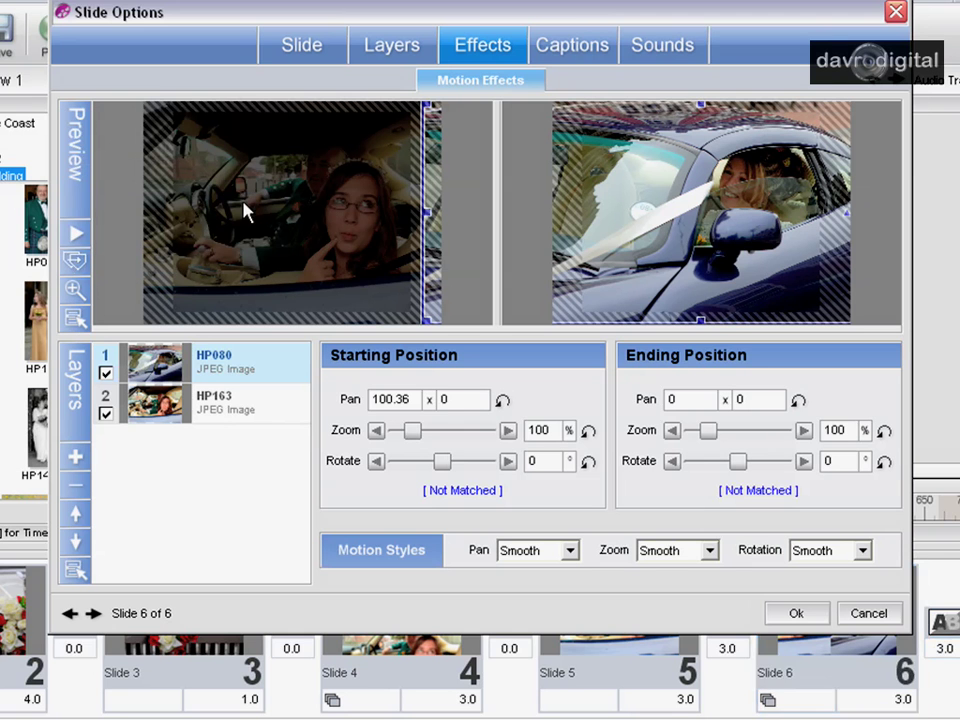
- Set slide 7's end view of HP080 to 182% zoom, -8° rotation, framed on the bride
{"action": "left_click", "coordinate": [94, 615]}
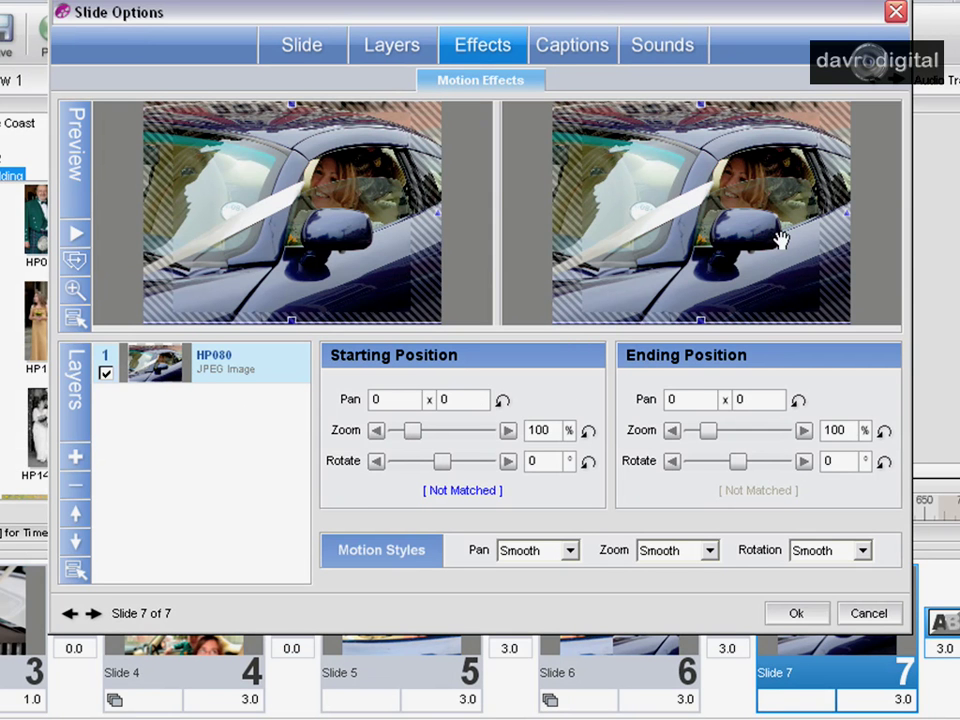
{"action": "left_click_drag", "start_coordinate": [716, 434], "coordinate": [741, 426]}
{"action": "left_click_drag", "start_coordinate": [767, 223], "coordinate": [703, 246]}
{"action": "left_click_drag", "start_coordinate": [744, 463], "coordinate": [739, 461]}
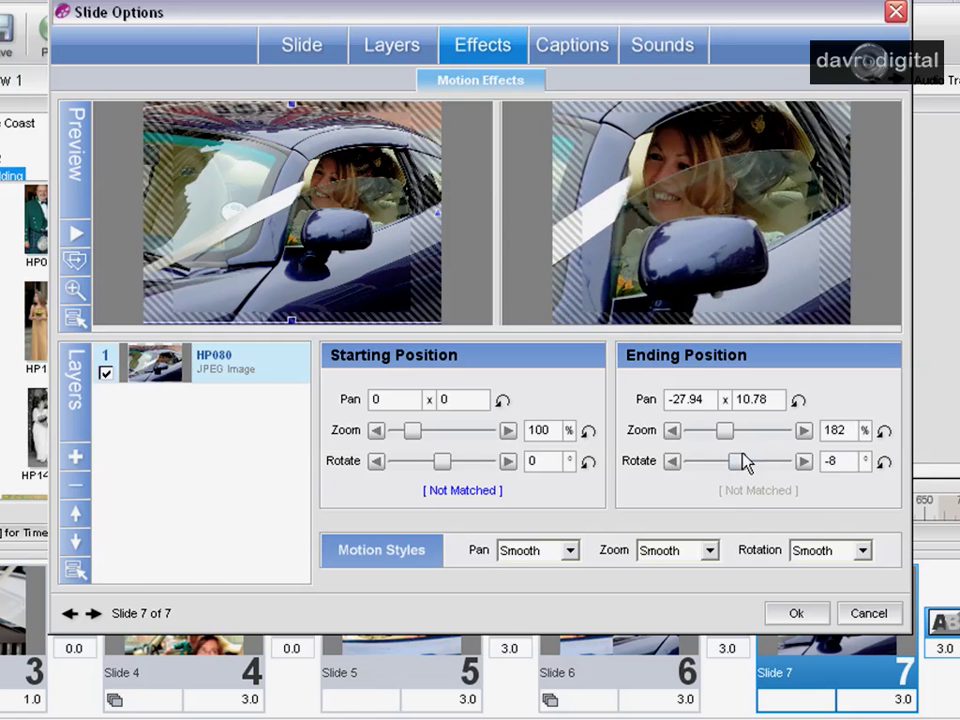
{"action": "left_click_drag", "start_coordinate": [696, 208], "coordinate": [681, 235]}
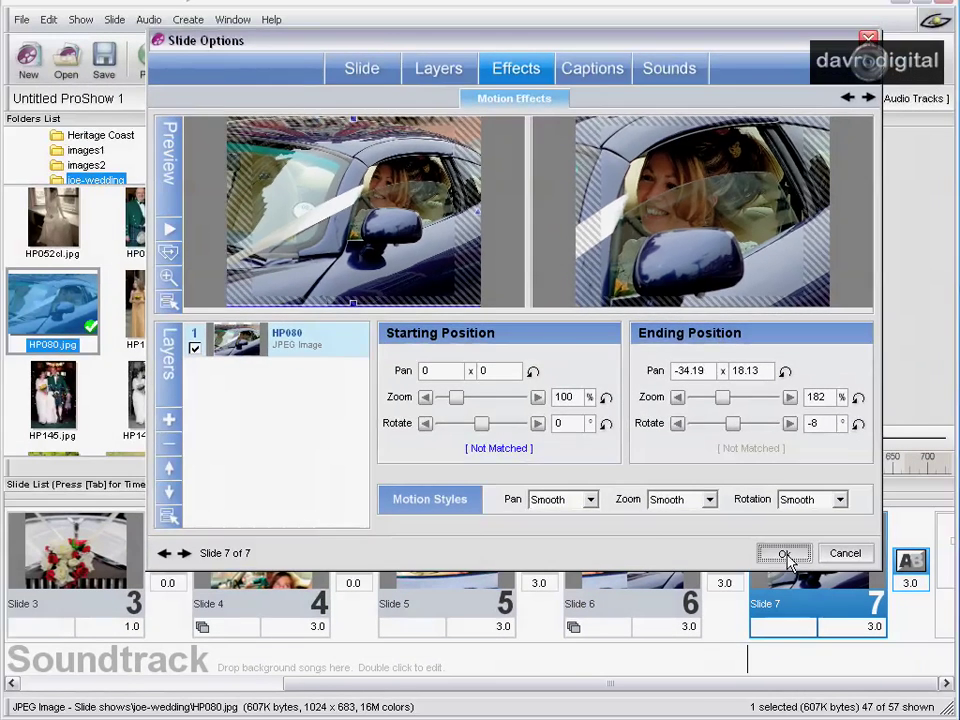
{"action": "left_click", "coordinate": [785, 555]}
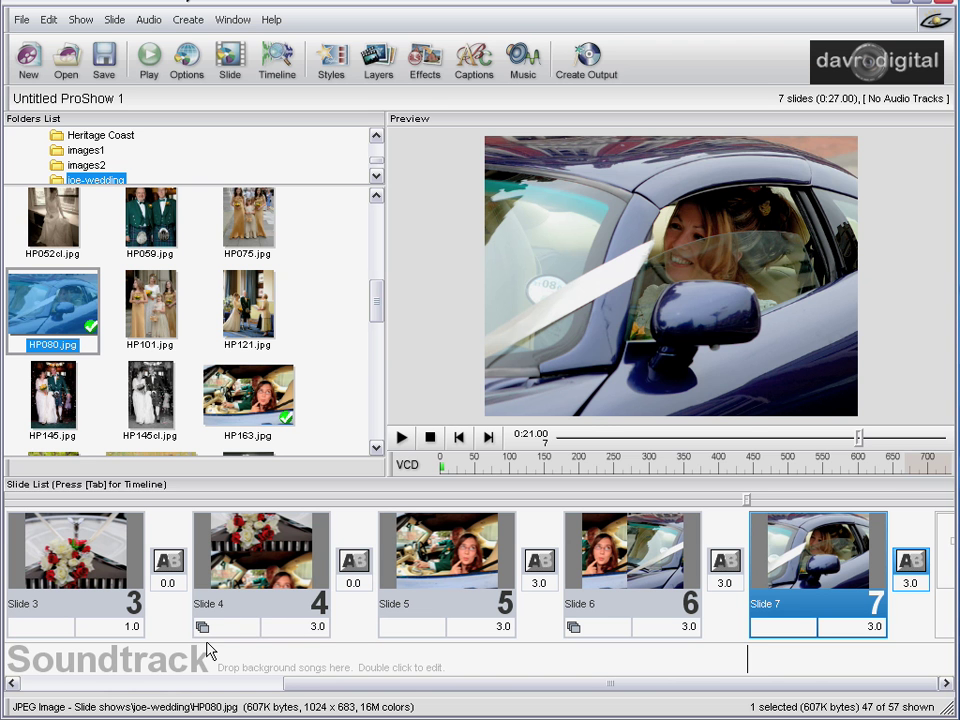
- Set the durations of slides 4, 5, 6 and 7 to 4, 1, 4 and 6 seconds
{"action": "left_click", "coordinate": [317, 628]}
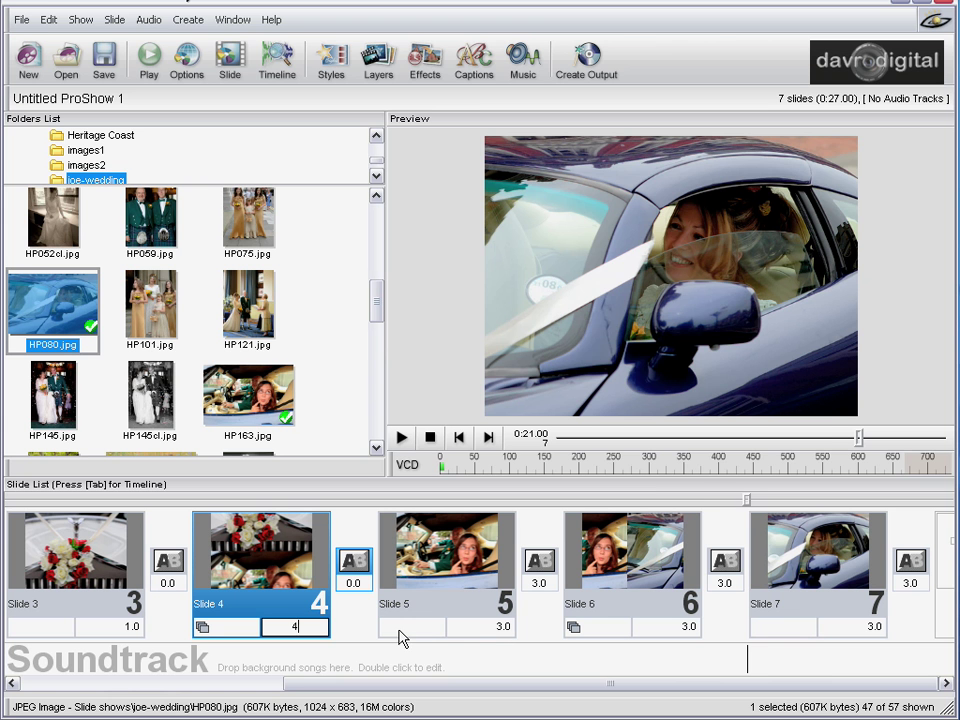
{"action": "left_click", "coordinate": [494, 627]}
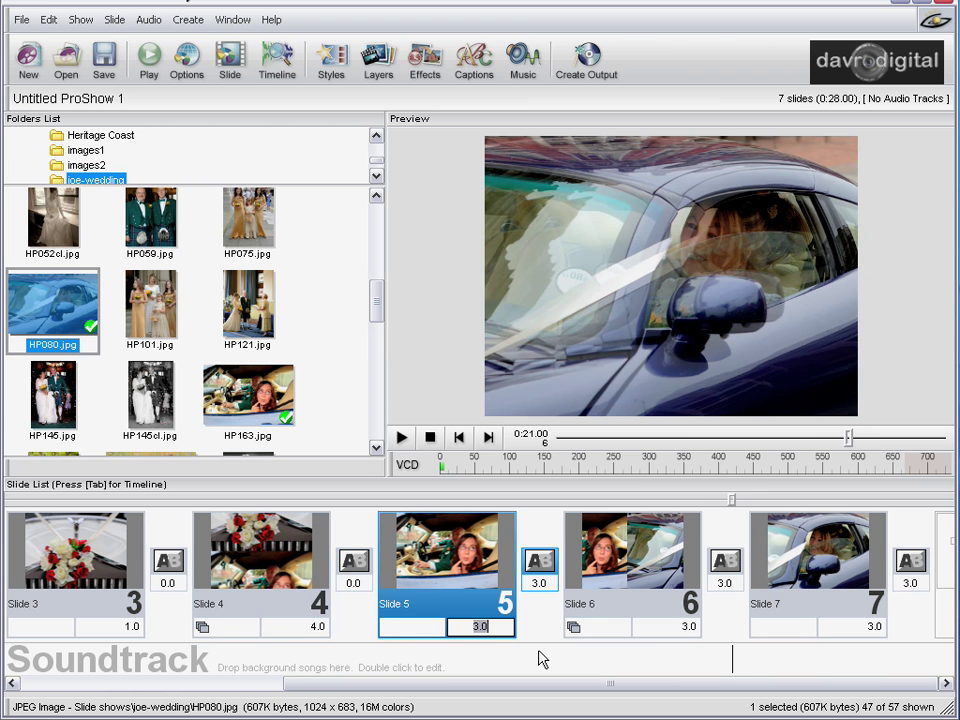
{"action": "type", "text": "1"}
{"action": "left_click", "coordinate": [688, 627]}
{"action": "type", "text": "4"}
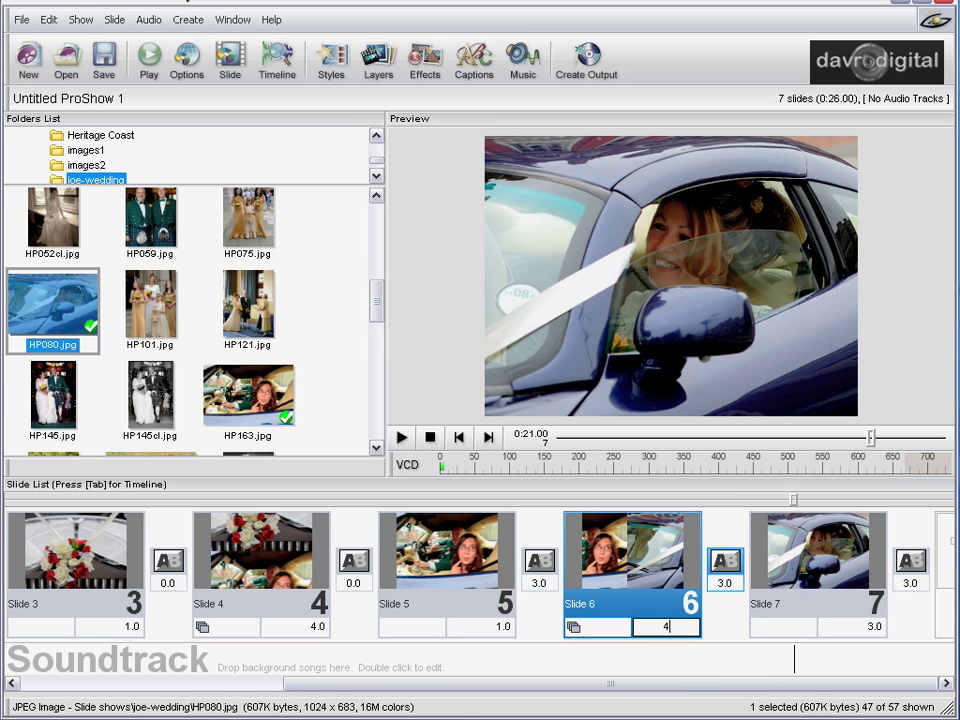
{"action": "left_click", "coordinate": [876, 630]}
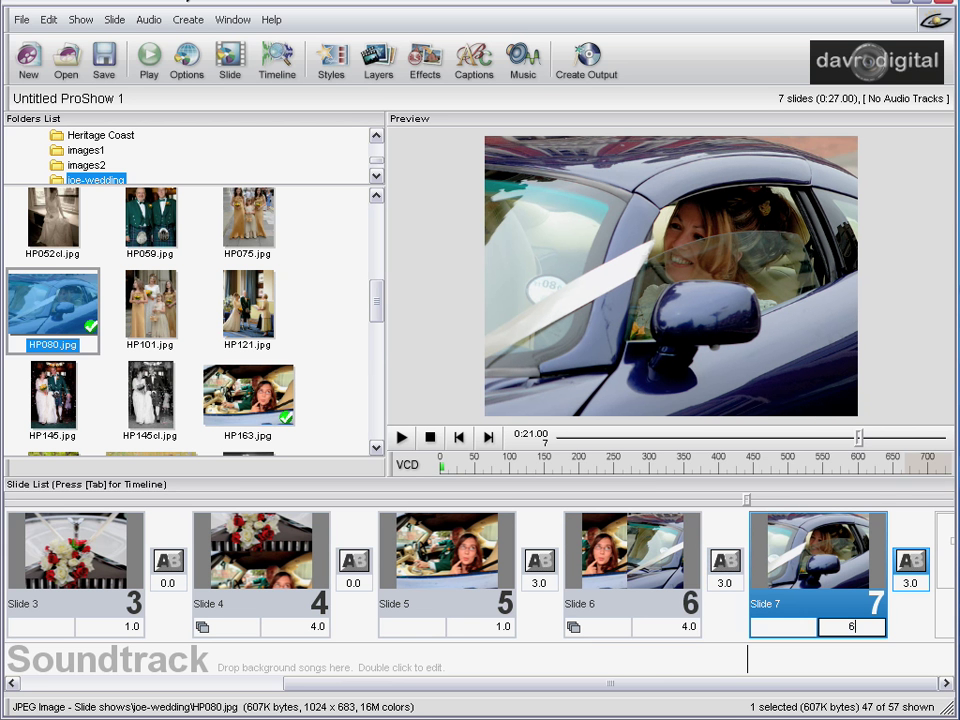
{"action": "type", "text": "6"}
{"action": "left_click", "coordinate": [718, 585]}
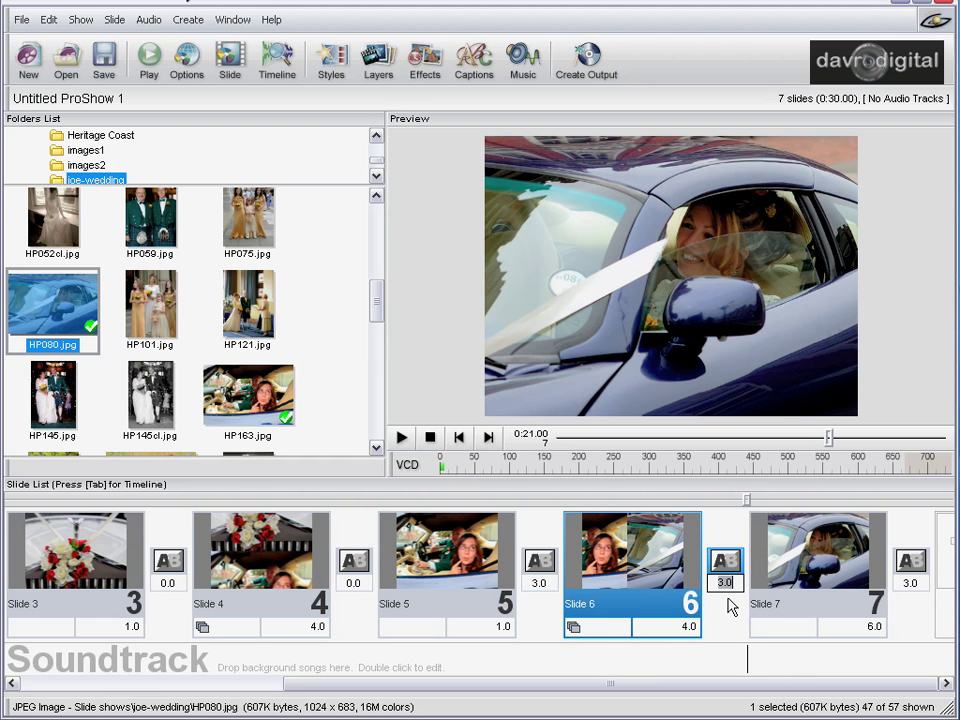
- Set the transition times after slides 5 and 6 to 0 seconds
{"action": "left_click", "coordinate": [485, 596], "text": "ctrl"}
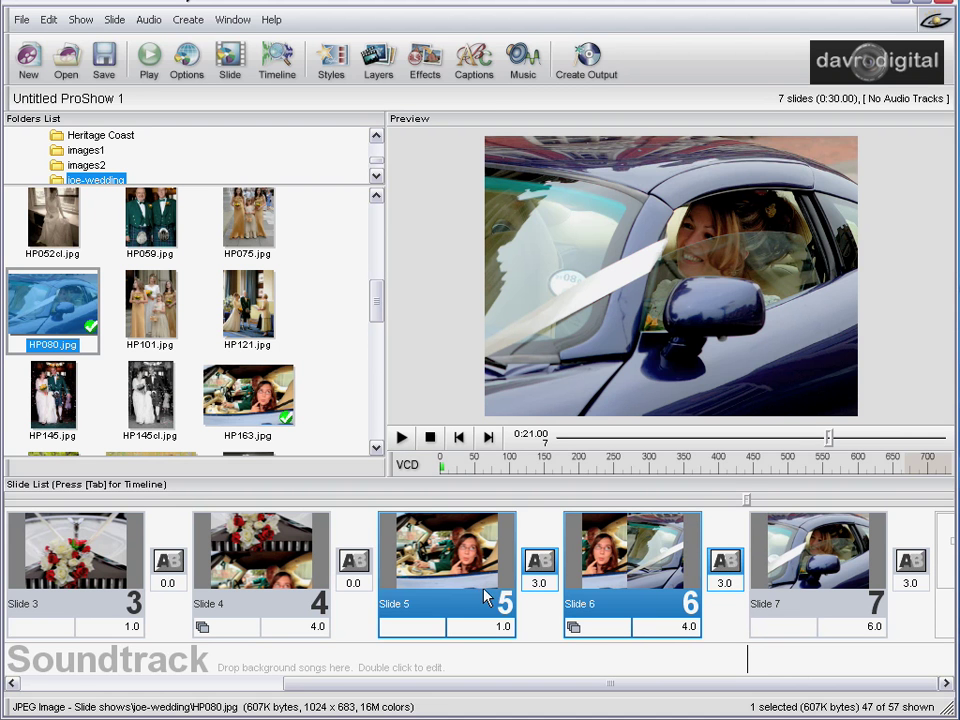
{"action": "left_click", "coordinate": [538, 584]}
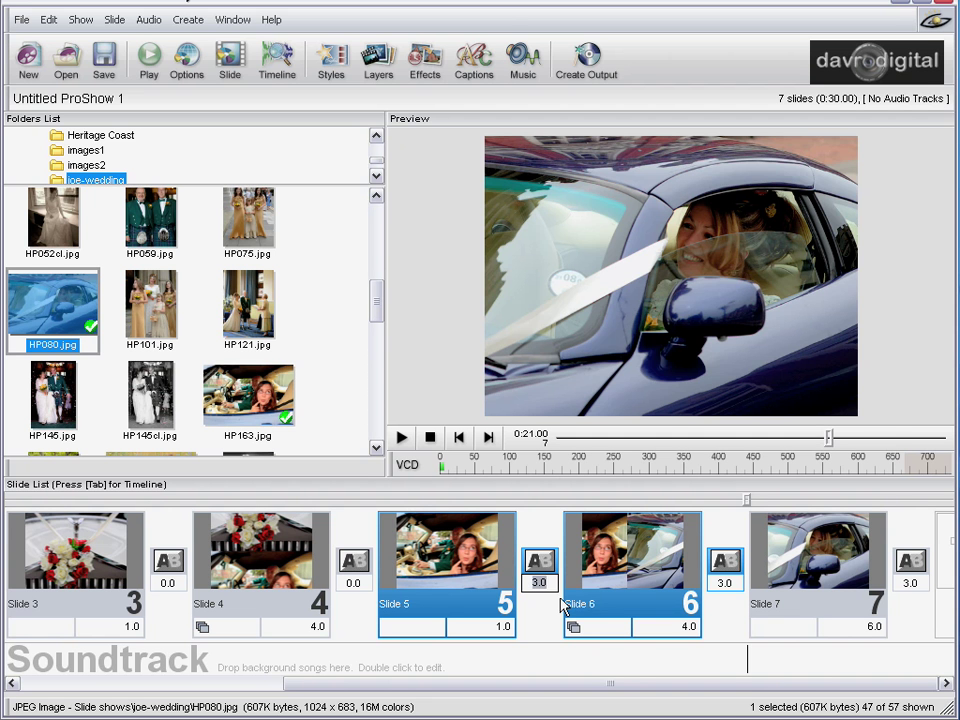
{"action": "type", "text": "0"}
{"action": "key", "text": "Return"}
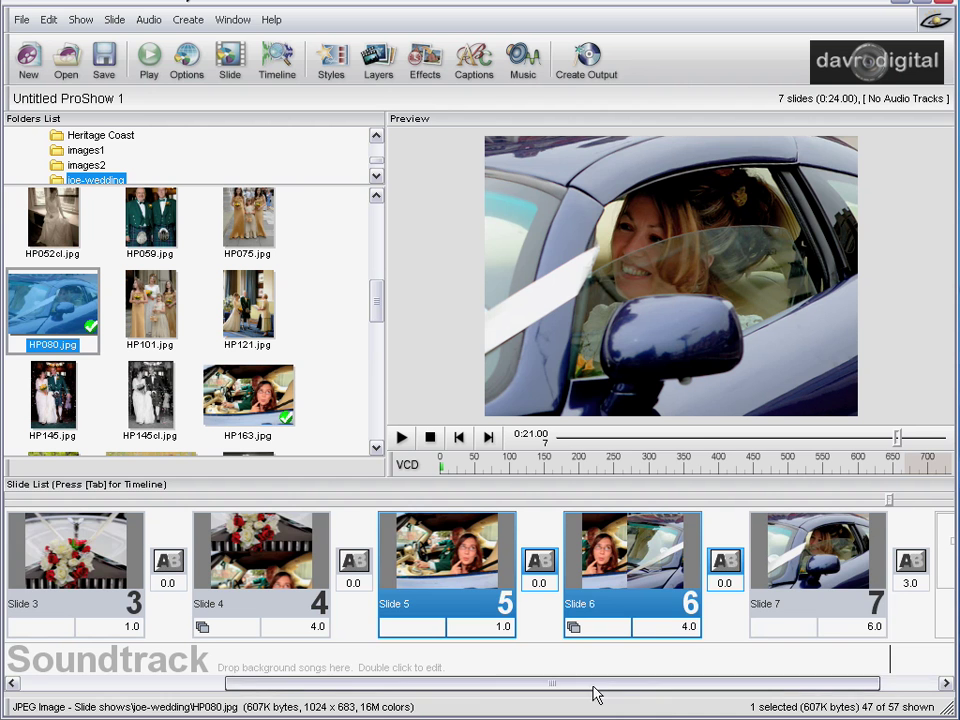
- Play the 24-second, seven-slide wedding show preview starting from Slide 1
{"action": "left_click_drag", "start_coordinate": [597, 686], "coordinate": [344, 686]}
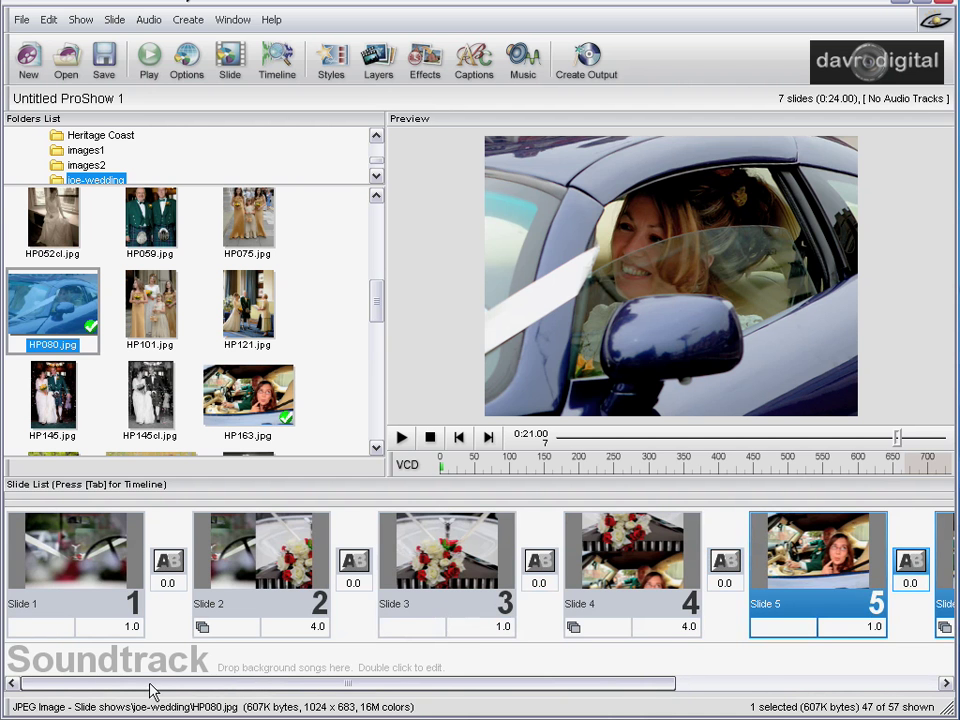
{"action": "left_click", "coordinate": [85, 578]}
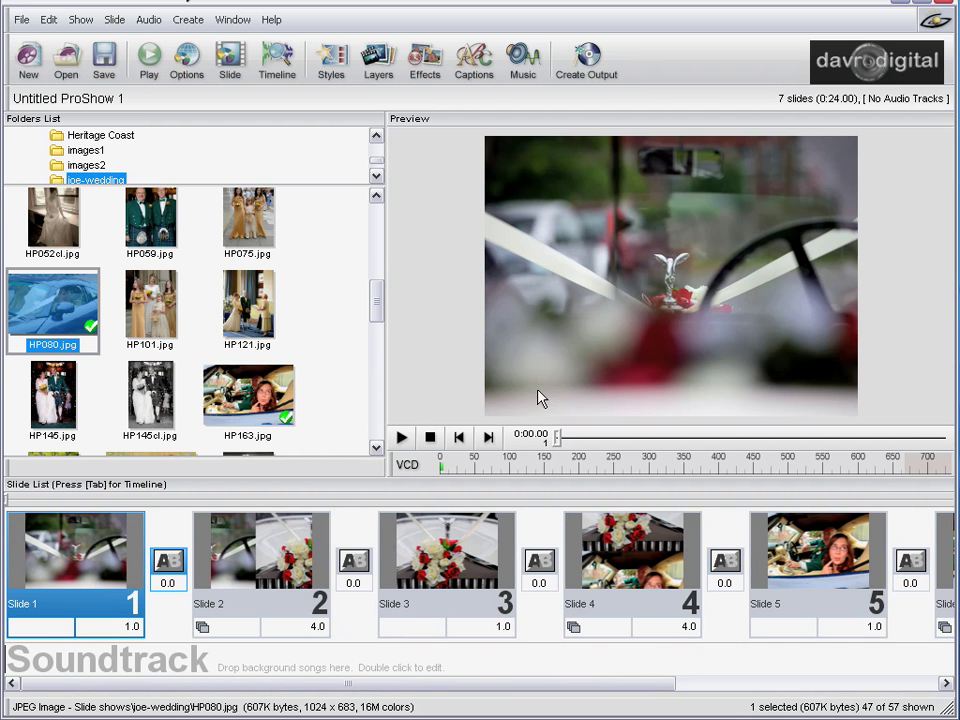
{"action": "left_click", "coordinate": [401, 440]}
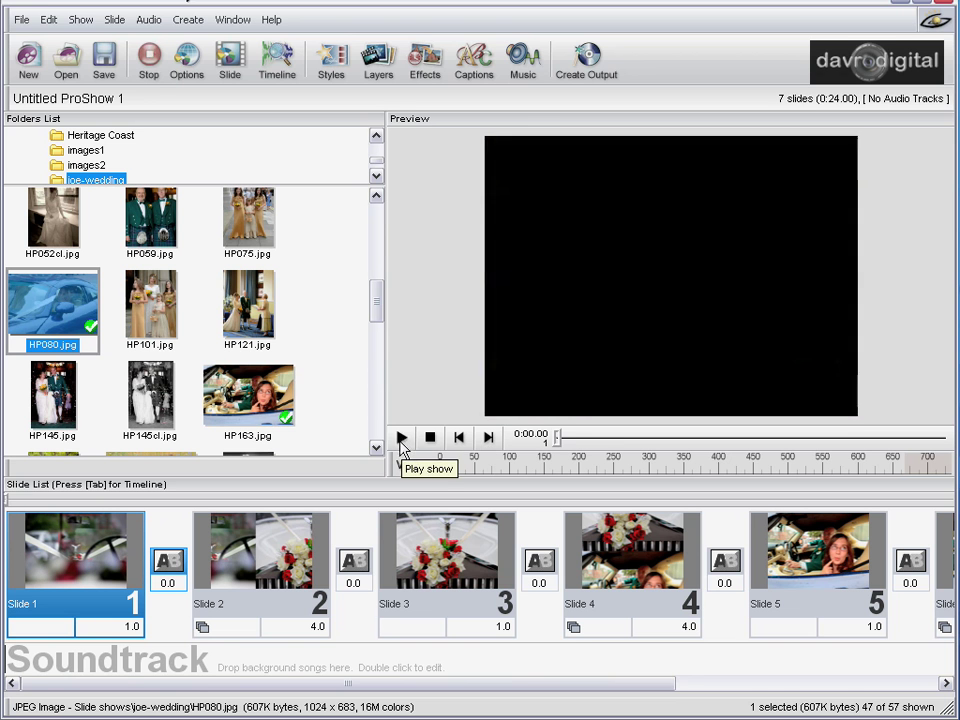